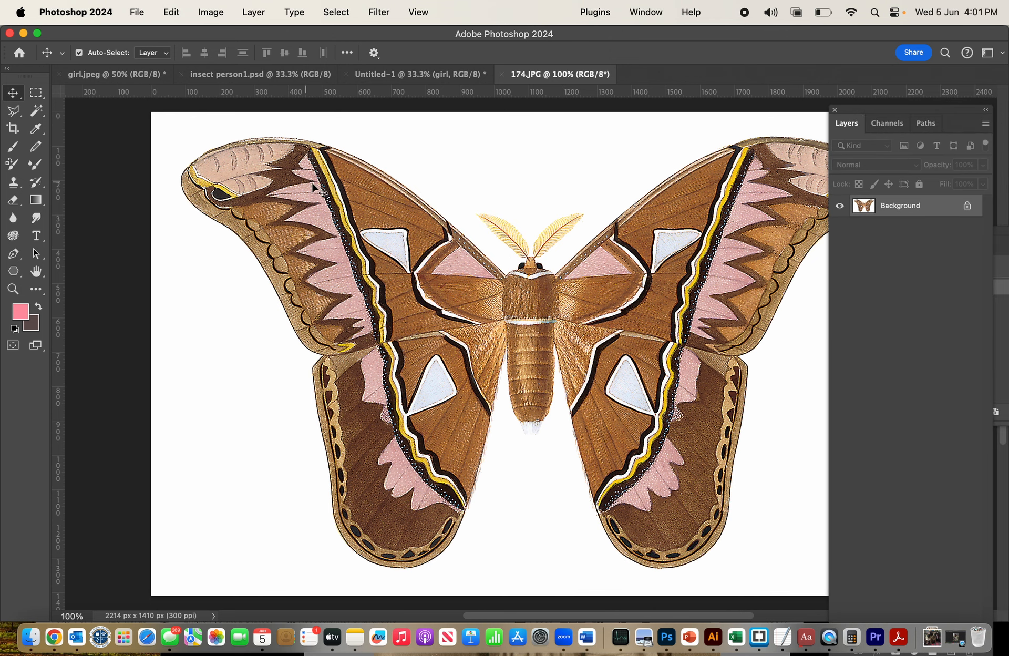
View the finished insect person1.psd composite as a reference and return to the moth image 174.JPG
left_click(245, 74)
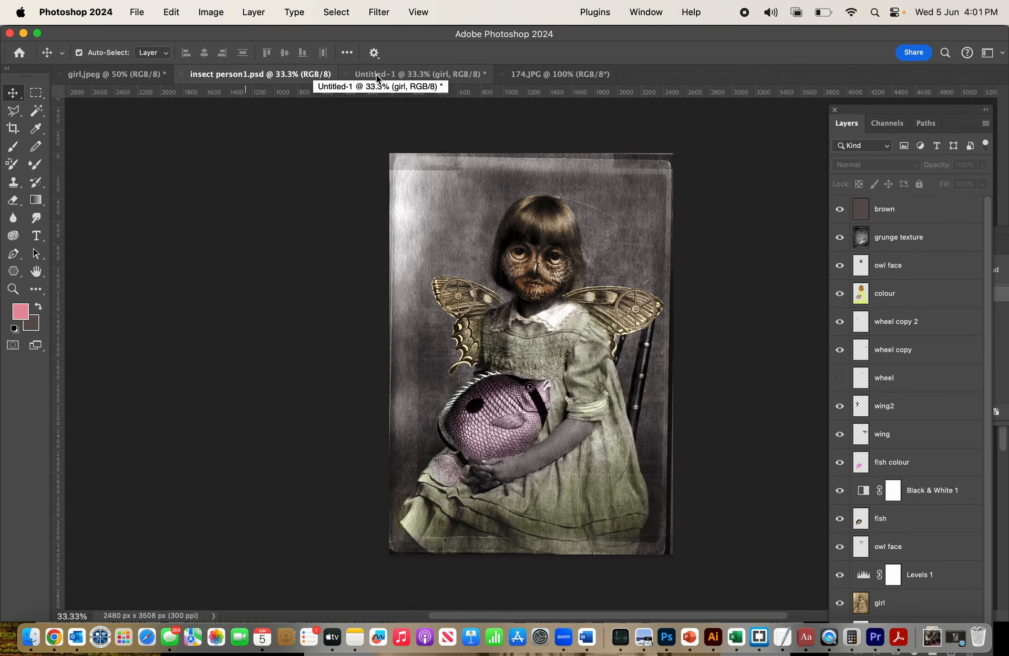
left_click(539, 74)
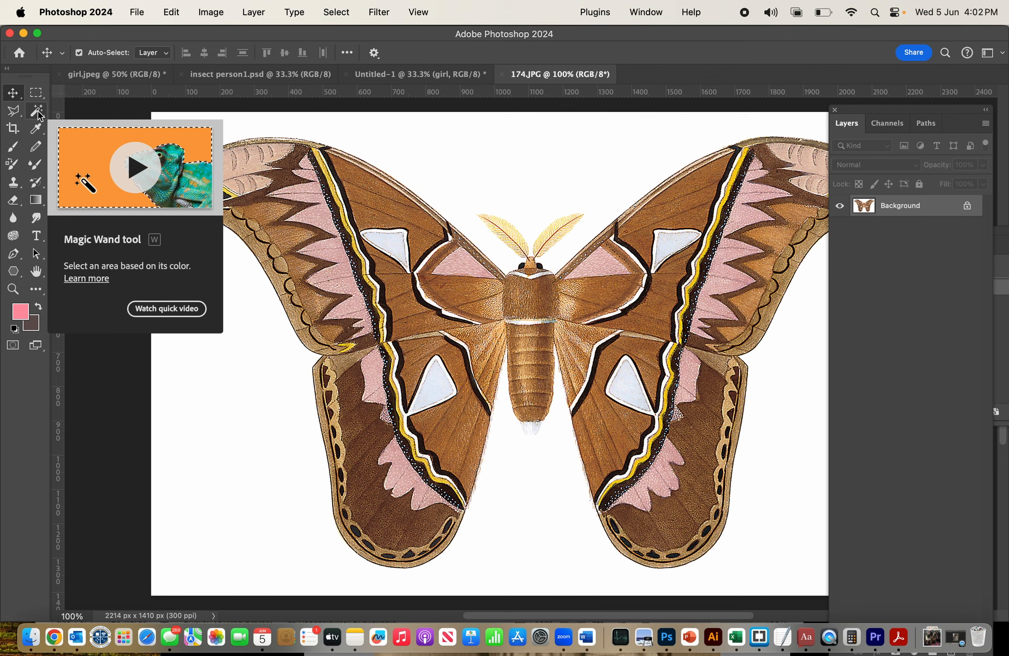
Customize the toolbar by adding the Magnetic Lasso Tool as its own group, and undock the toolbar as a floating panel
left_click(44, 296)
left_click(45, 298)
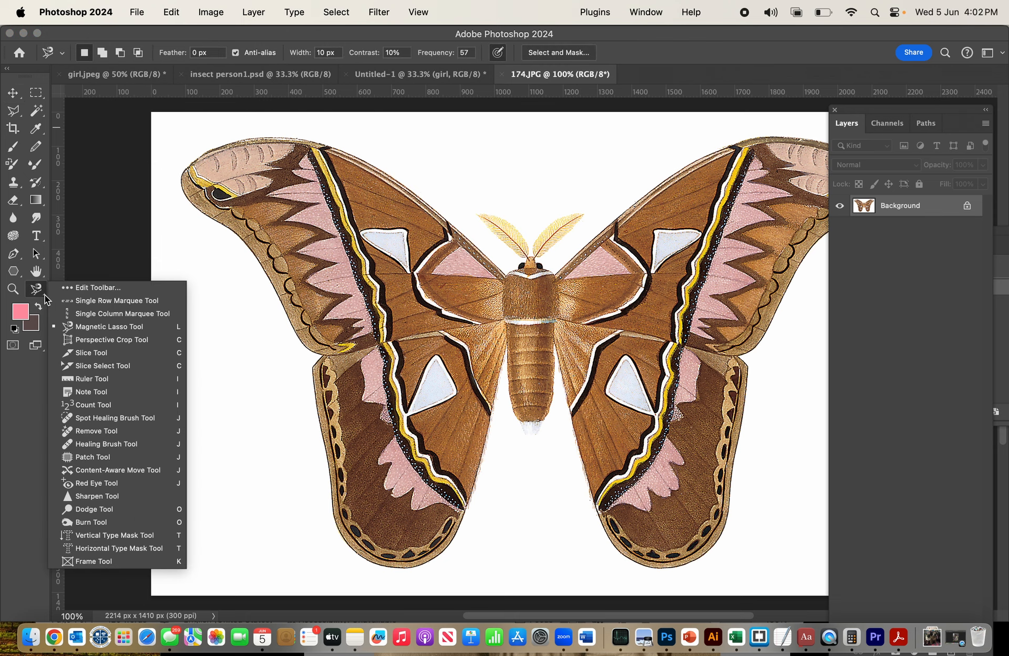
left_click(93, 286)
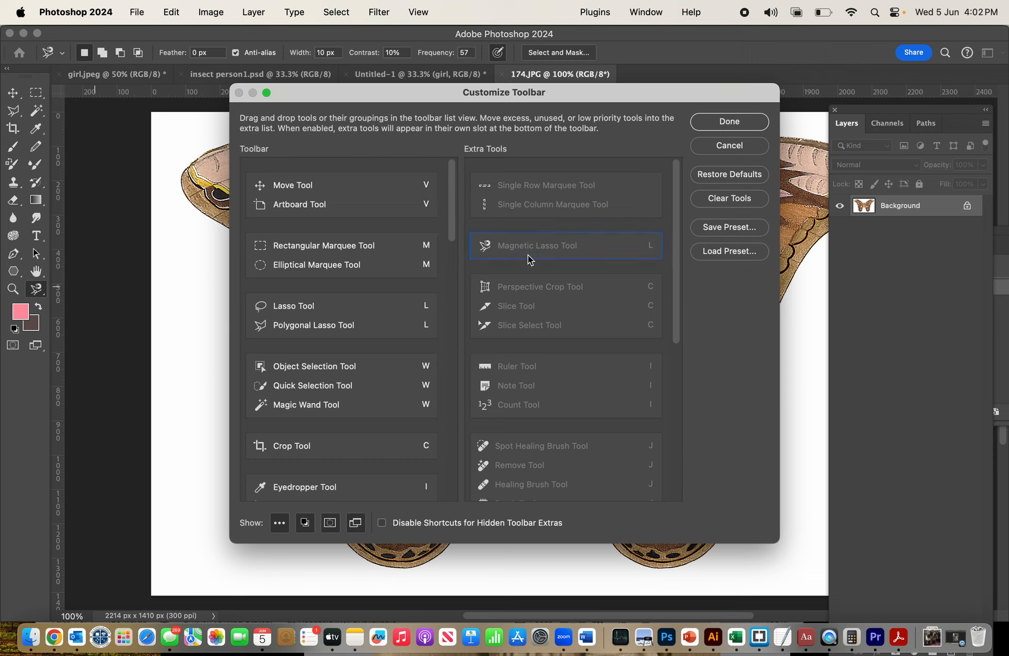
mouse_move(538, 245)
left_mouse_down()
mouse_move(313, 225)
mouse_move(292, 230)
mouse_move(281, 300)
mouse_move(305, 292)
left_mouse_up()
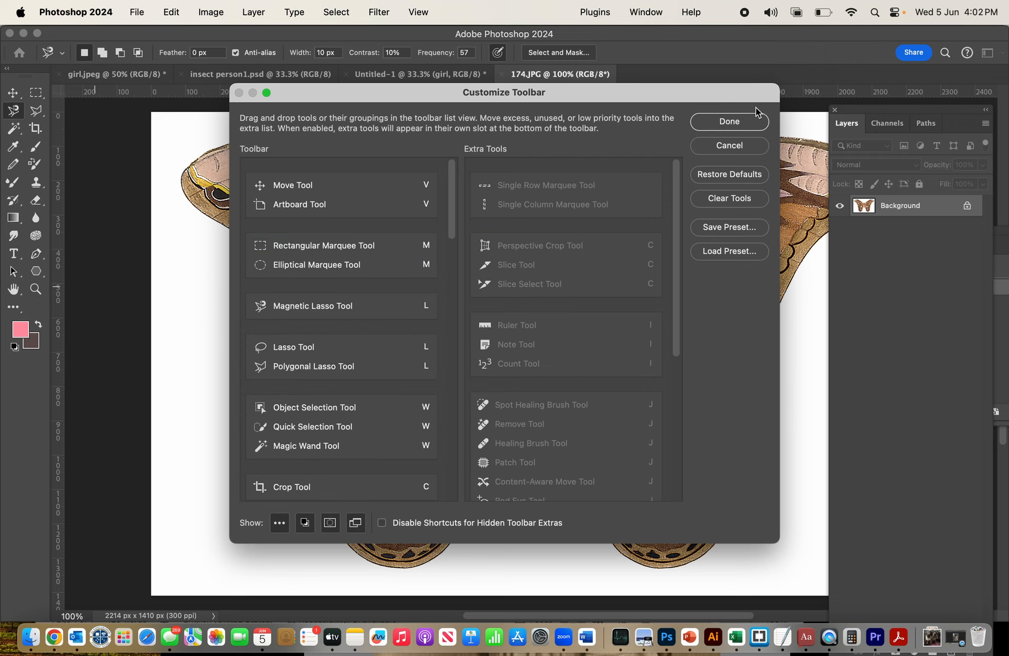
left_click(720, 124)
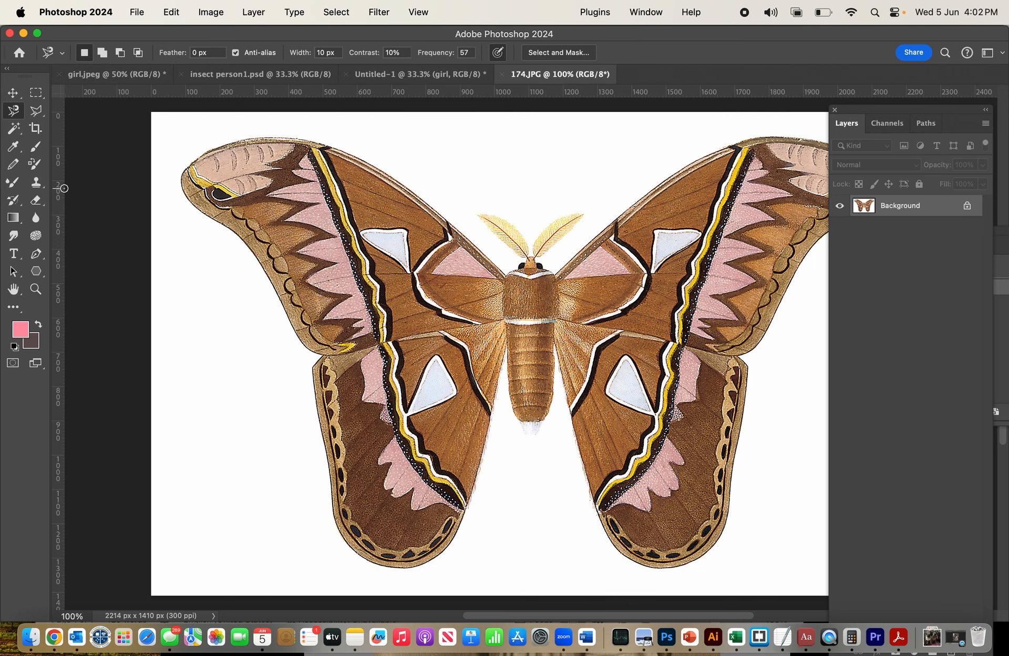
left_click(23, 70)
left_click_drag(23, 69, 50, 86)
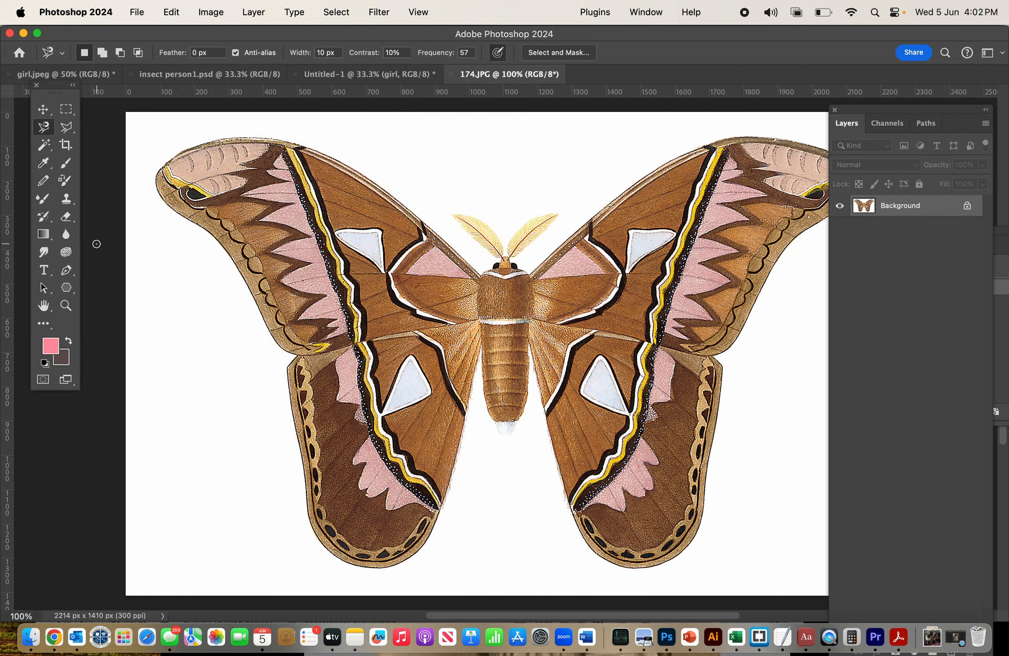
Select the white background around the moth with the Magic Wand tool
left_click(42, 146)
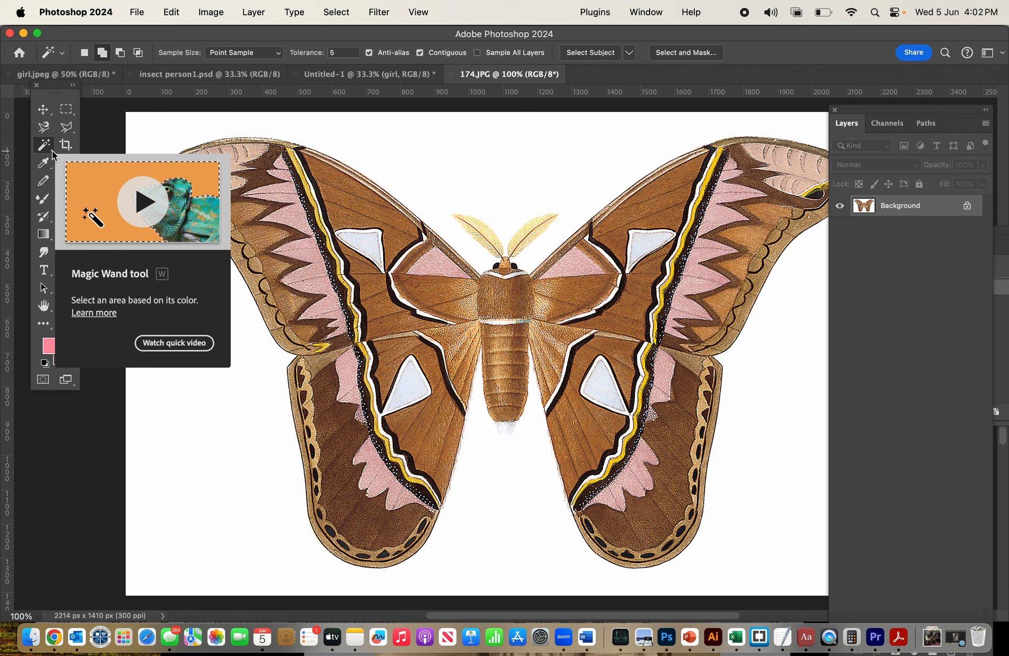
left_click(52, 150)
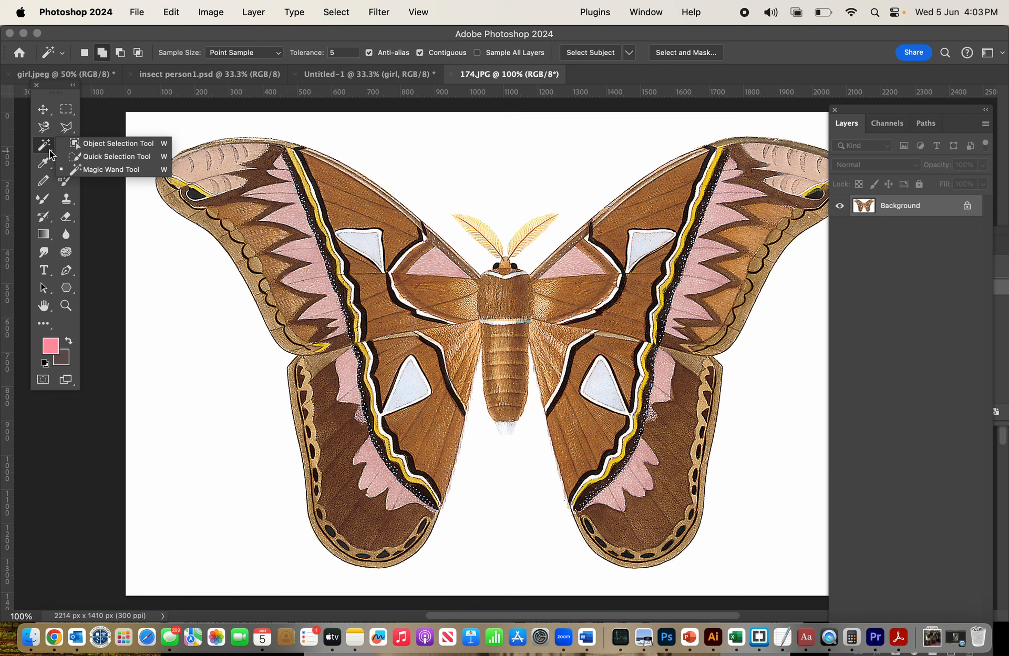
left_click(90, 170)
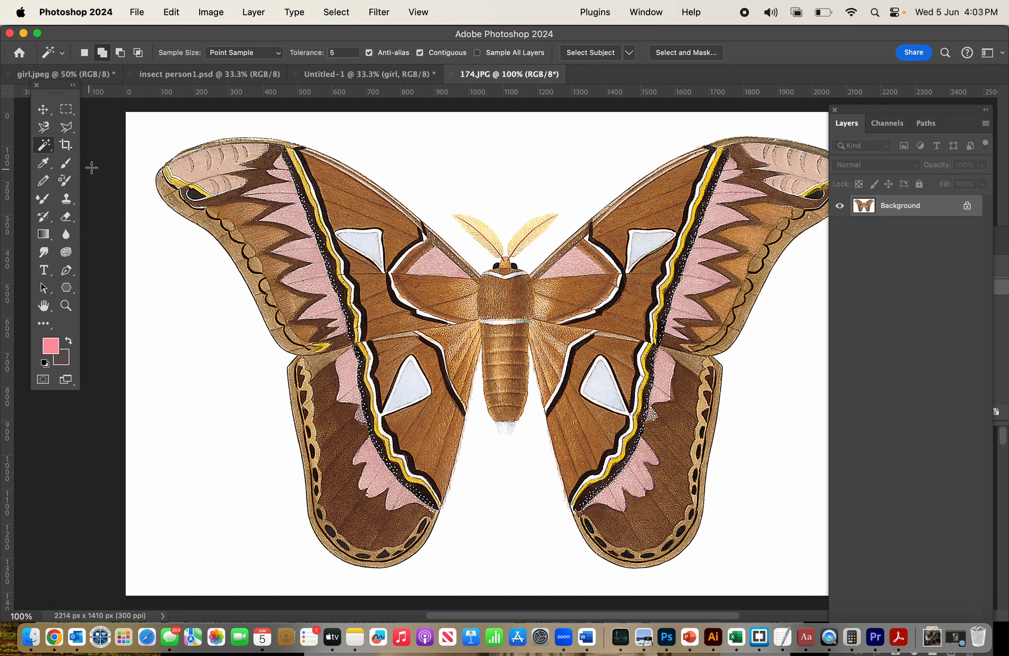
left_click(451, 150)
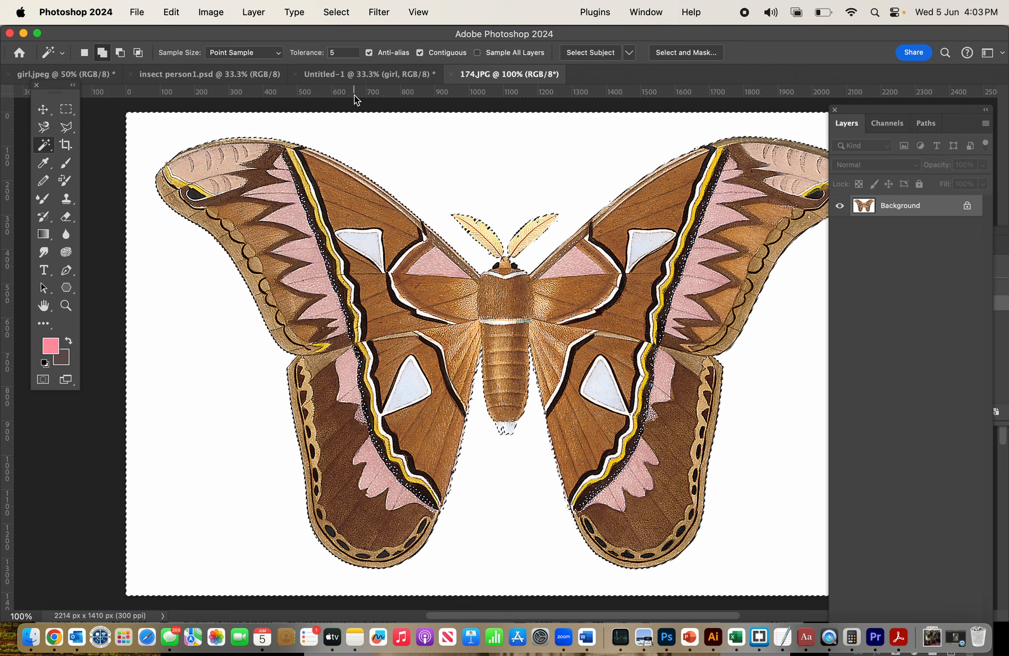
Try a Magic Wand tolerance of 30 on the white background above the moth
left_click(340, 53)
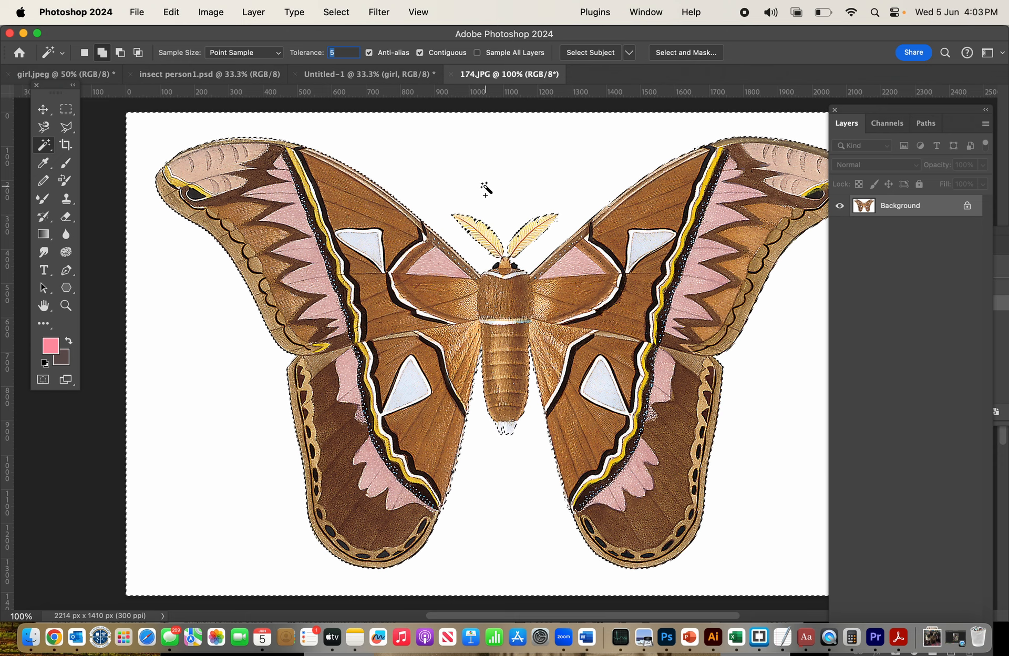
type("30")
left_click(481, 171)
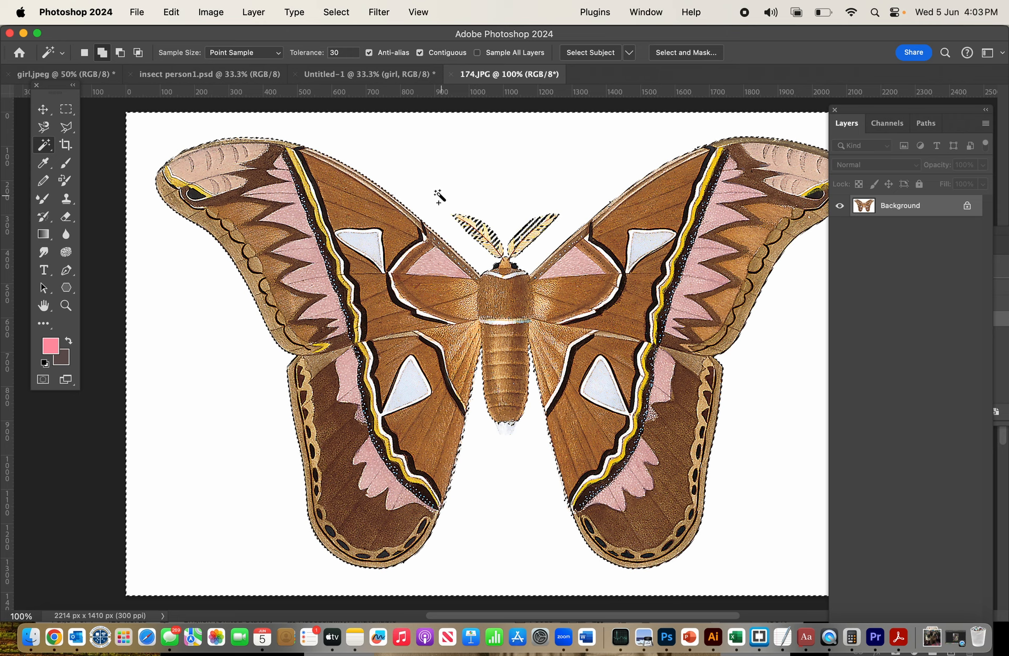
Set the Magic Wand tolerance to 5 and clear the whole selection
double_click(347, 50)
left_click(346, 49)
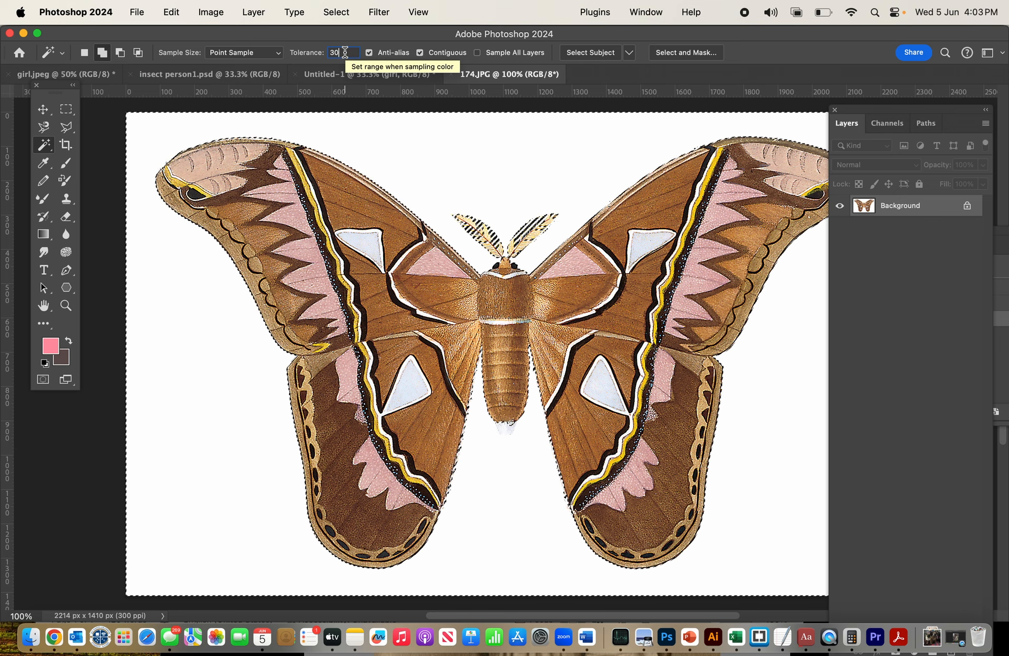
double_click(345, 52)
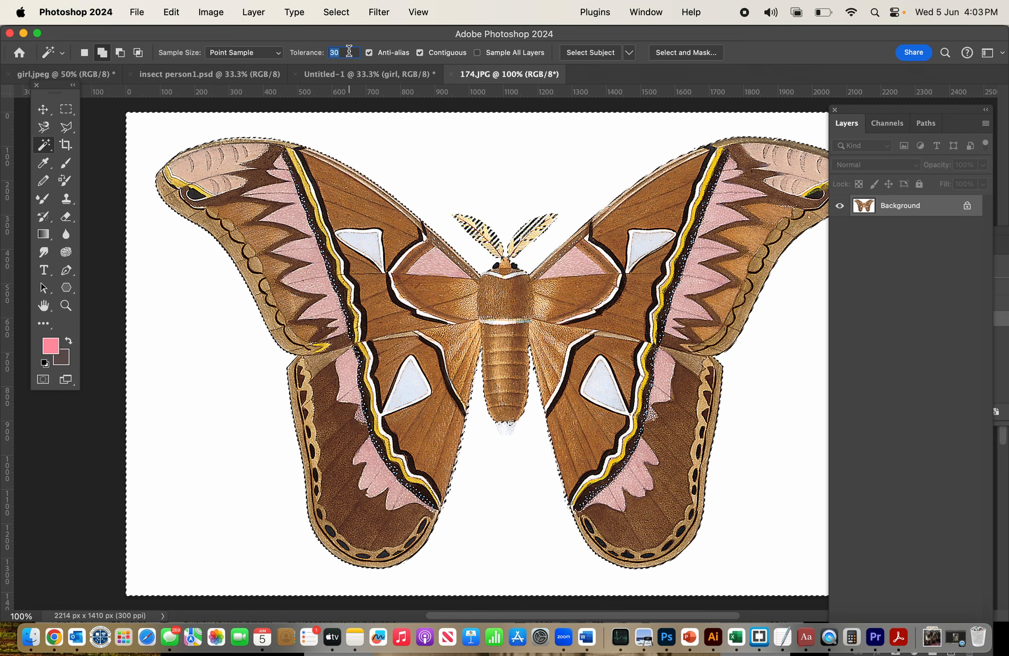
key("BackSpace")
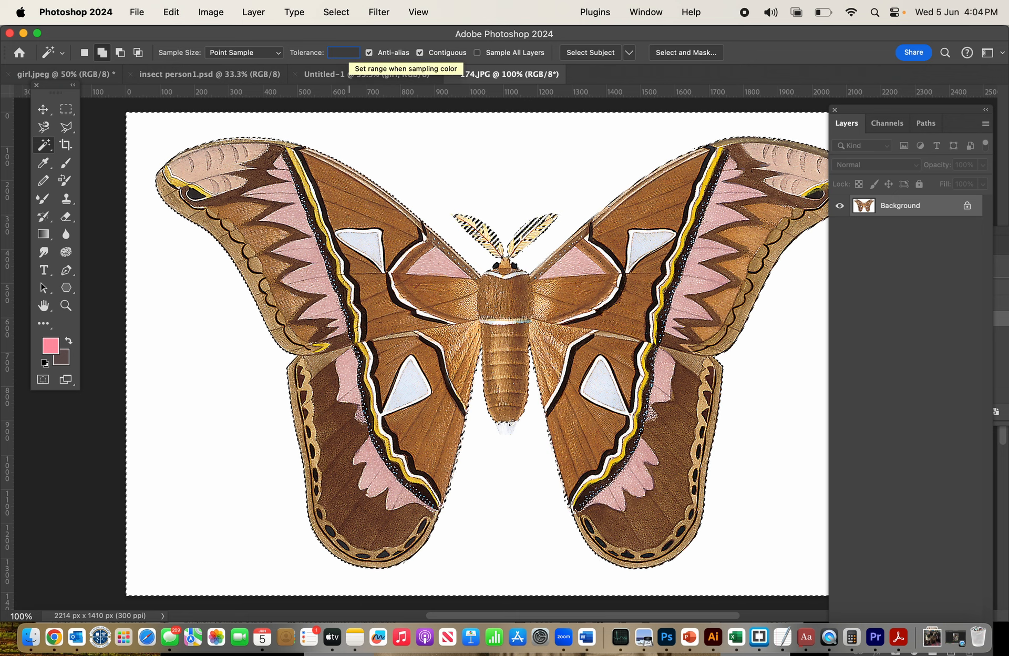
type("5")
left_click(418, 146)
left_click(487, 186)
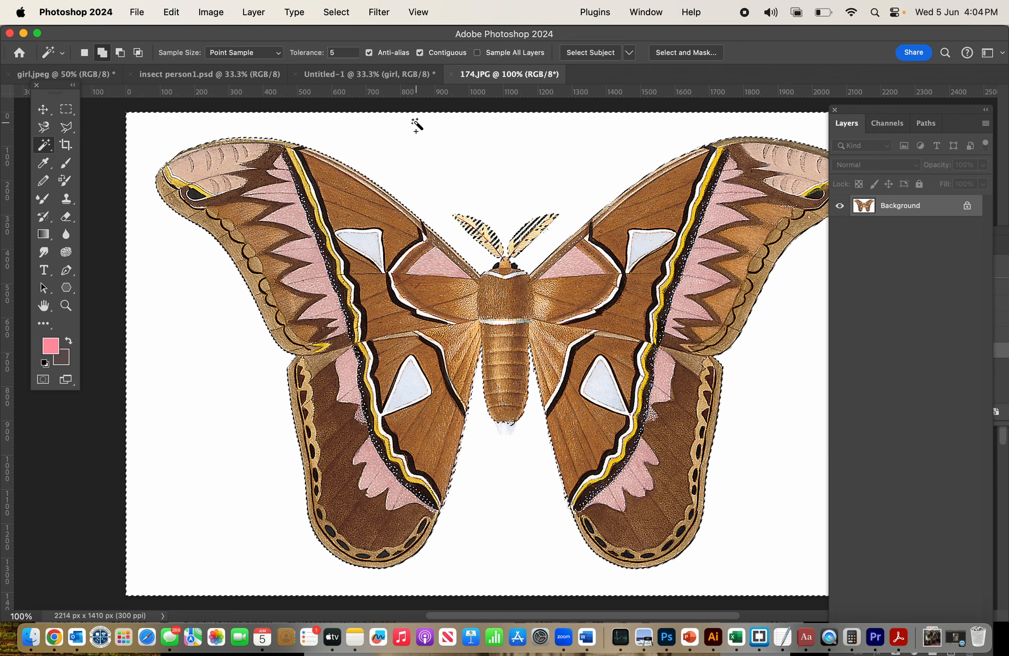
key("super+d")
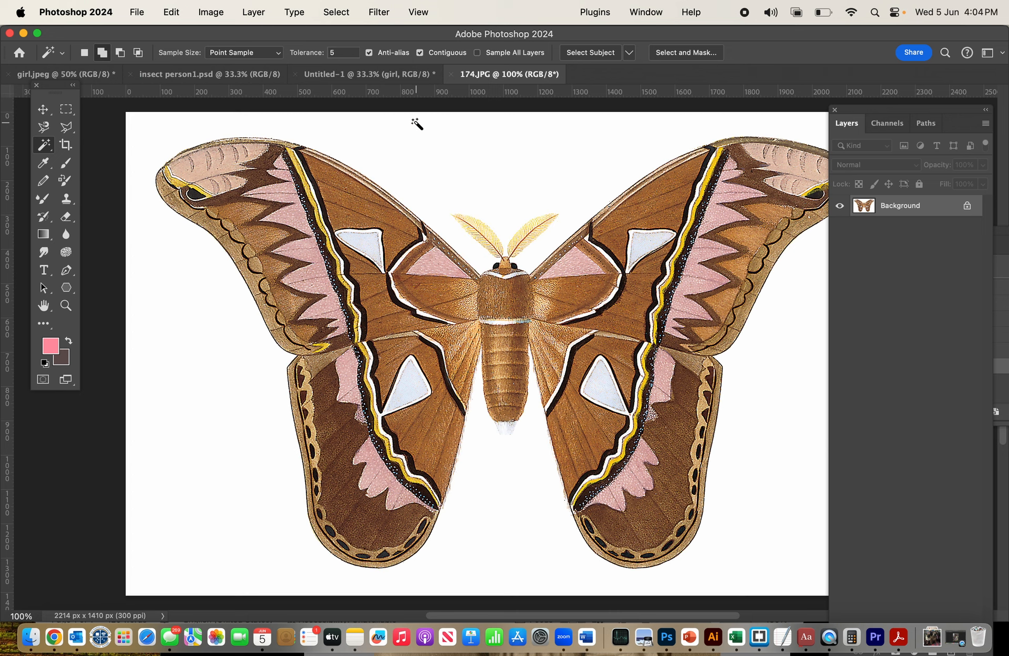
Unlock the Background layer and delete the white area around the moth with a Magic Wand selection, leaving nothing selected
left_click(496, 176)
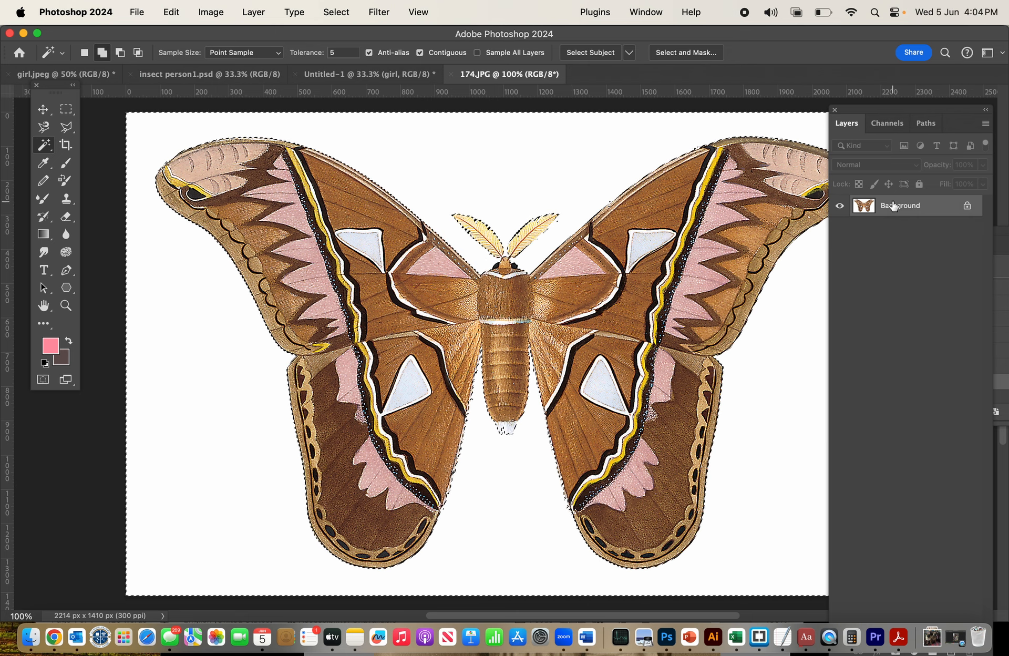
left_click(967, 206)
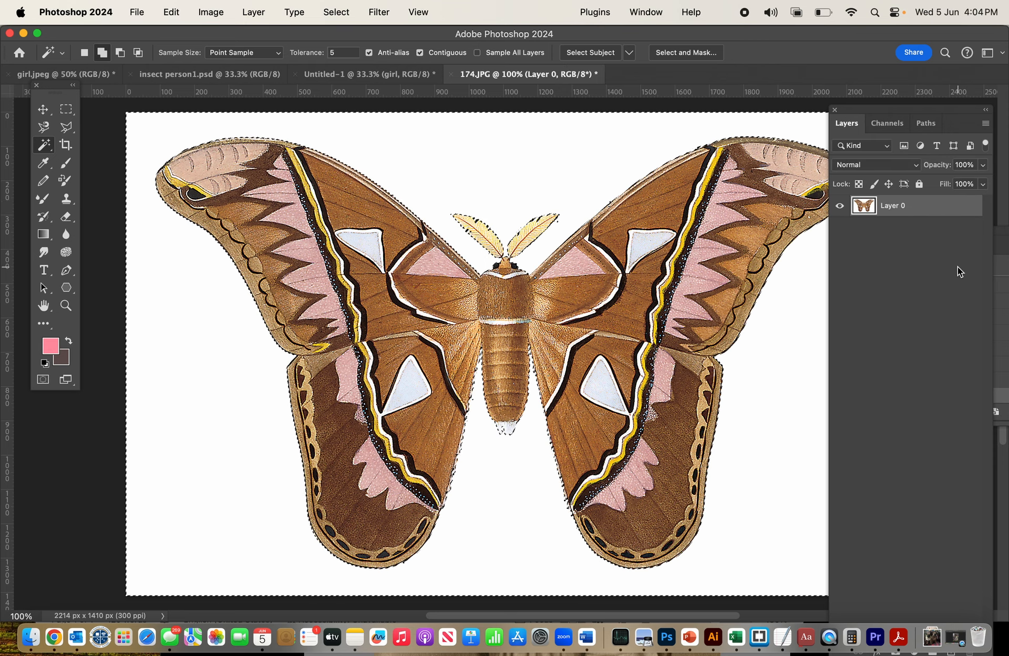
key("Delete")
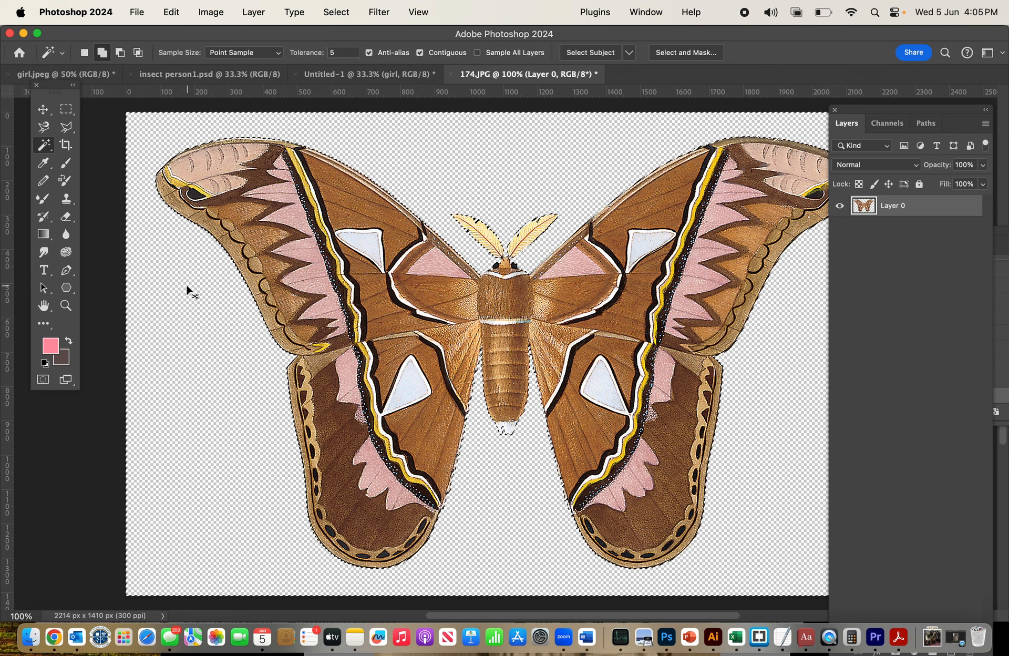
key("super+d")
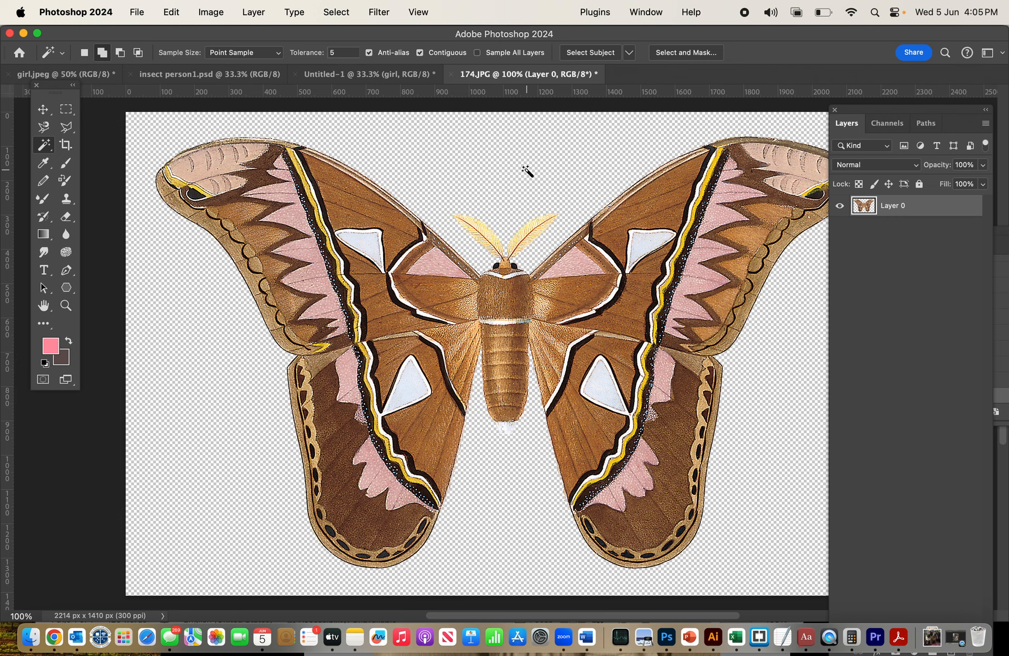
Outline the moth's right-hand wings with the Polygonal Lasso, following the body's edge, and cut them out of the image
scroll(527, 171, "right", 5)
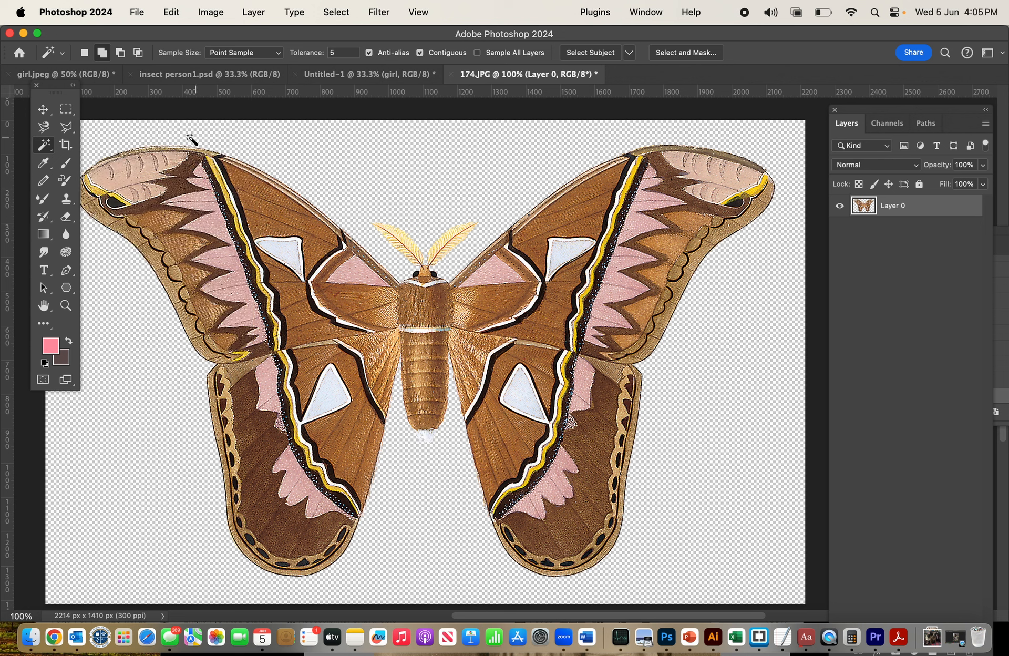
left_click(65, 128)
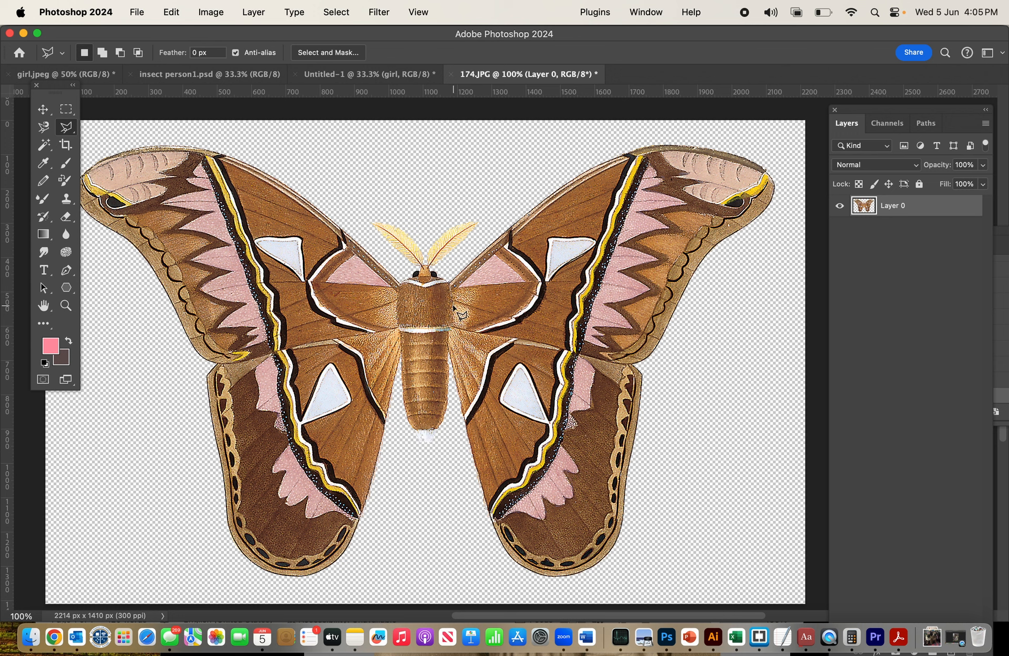
left_click(449, 350)
left_click(462, 496)
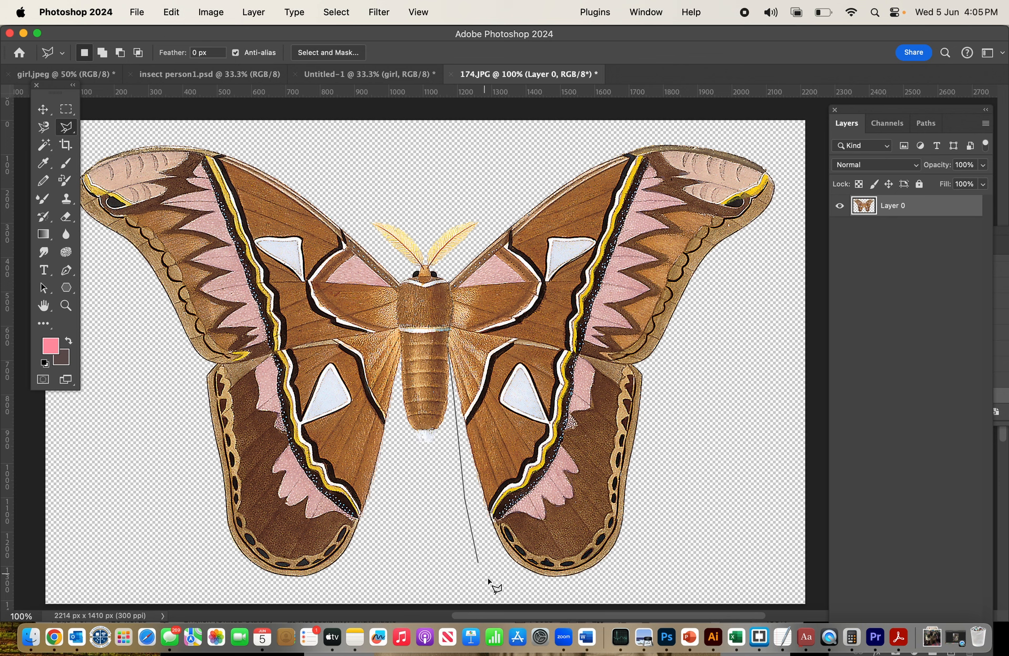
left_click(496, 583)
left_click(582, 593)
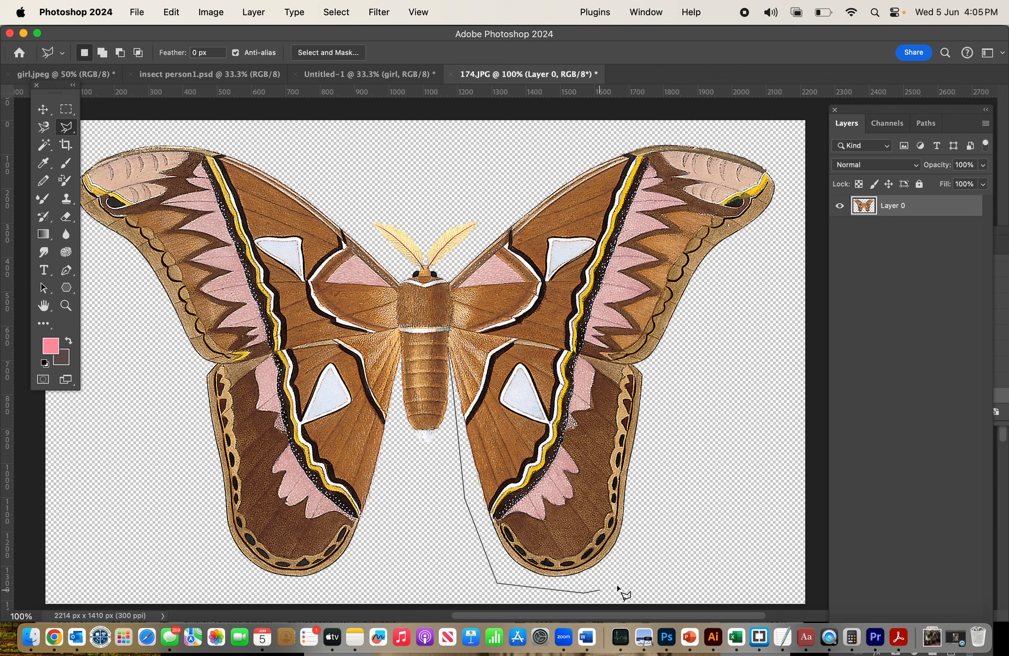
left_click(684, 553)
left_click(698, 420)
left_click(735, 298)
left_click(771, 241)
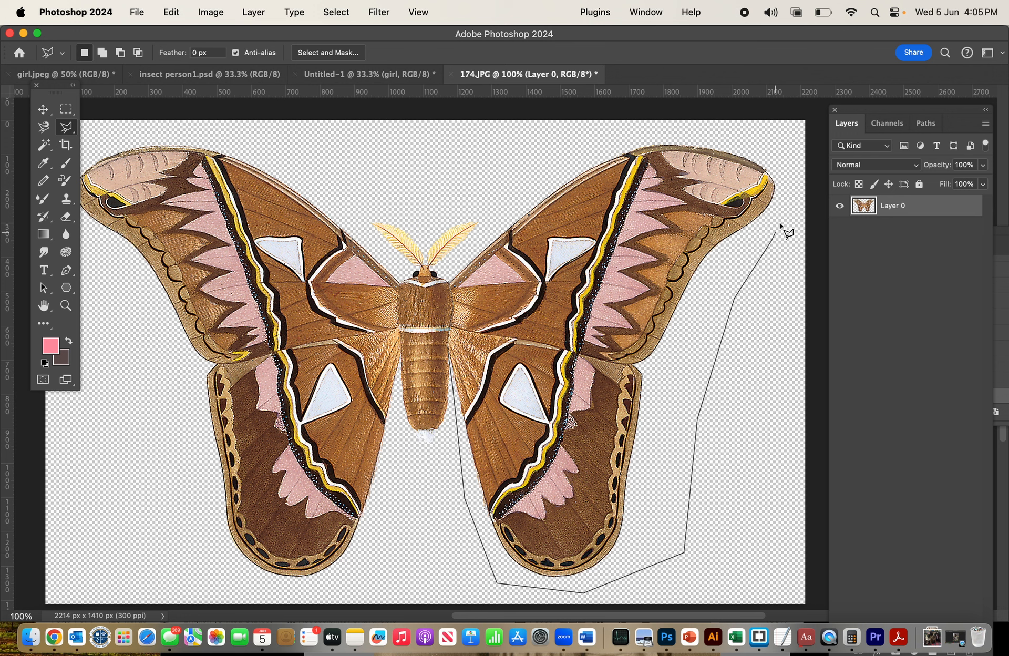
left_click(787, 172)
left_click(772, 140)
left_click(687, 129)
left_click(599, 135)
left_click(536, 156)
left_click(493, 185)
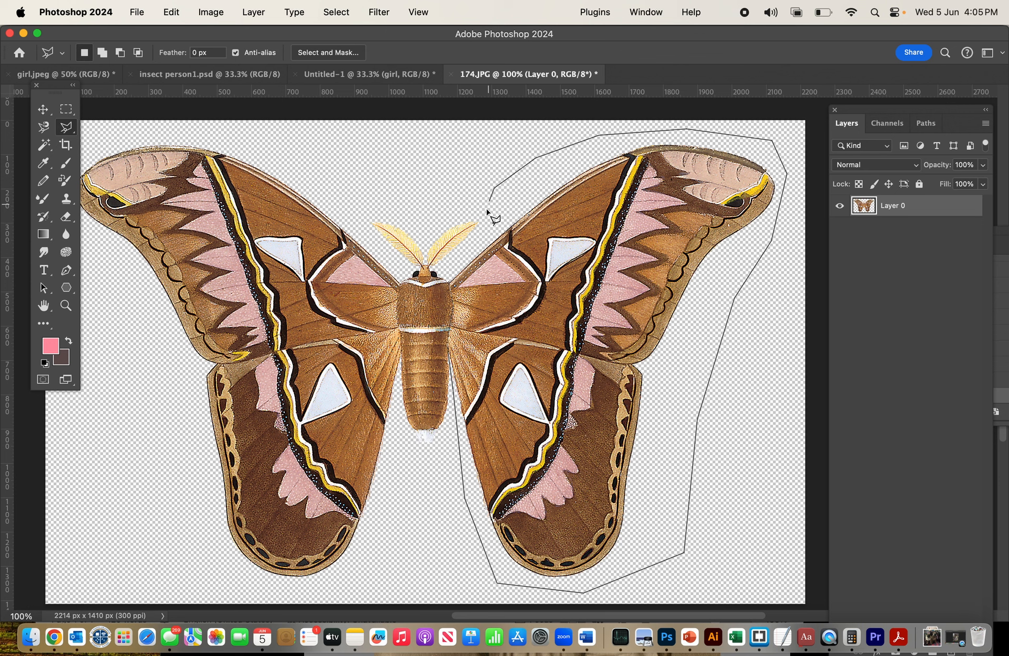
left_click(486, 226)
left_click(451, 284)
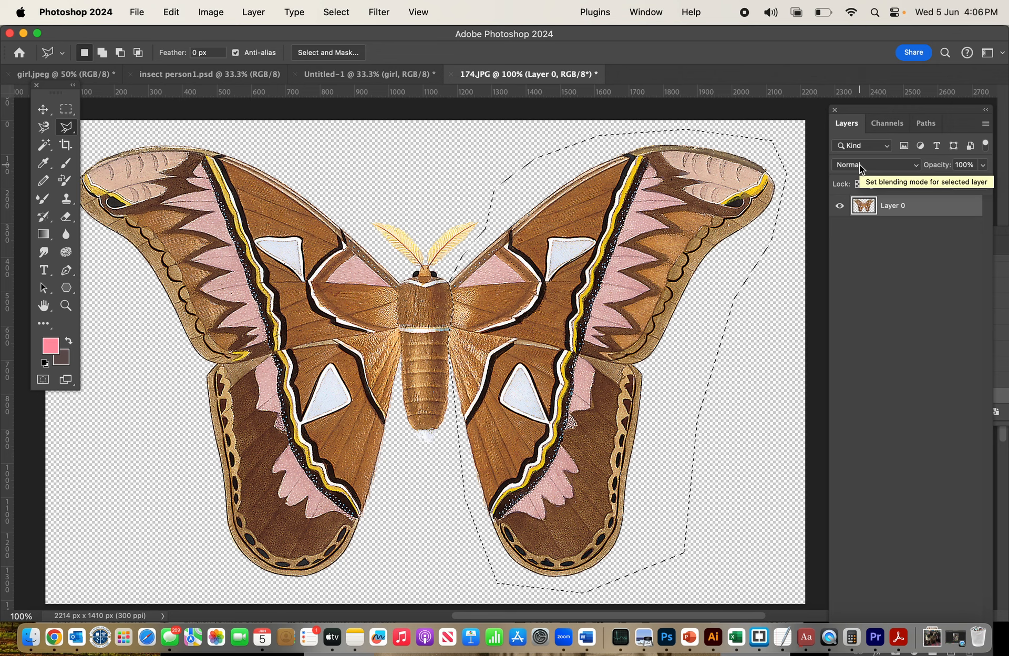
left_click(172, 12)
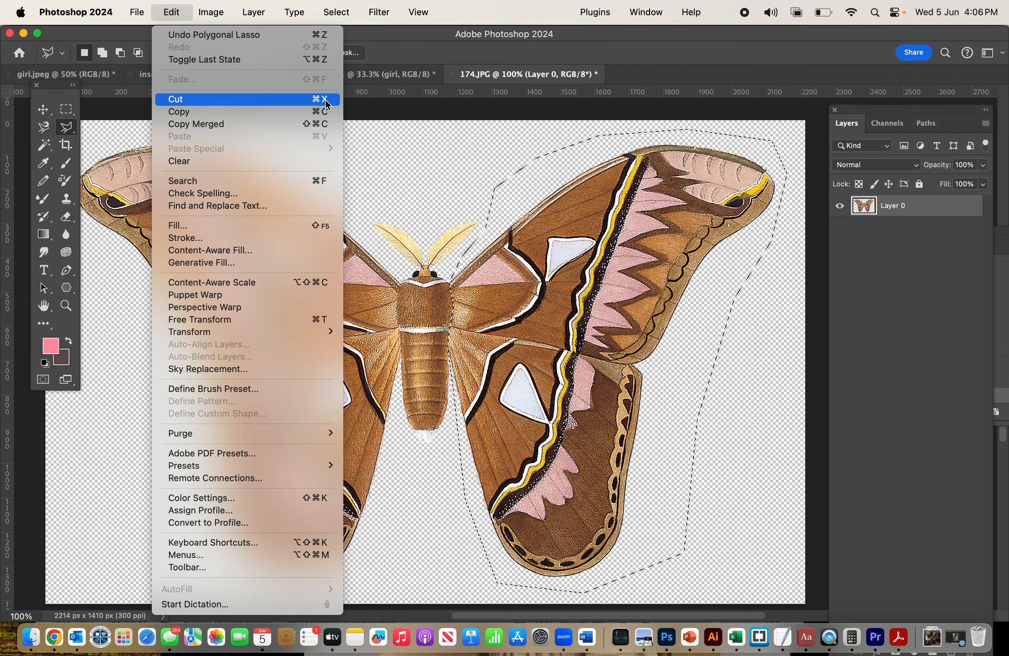
left_click(175, 100)
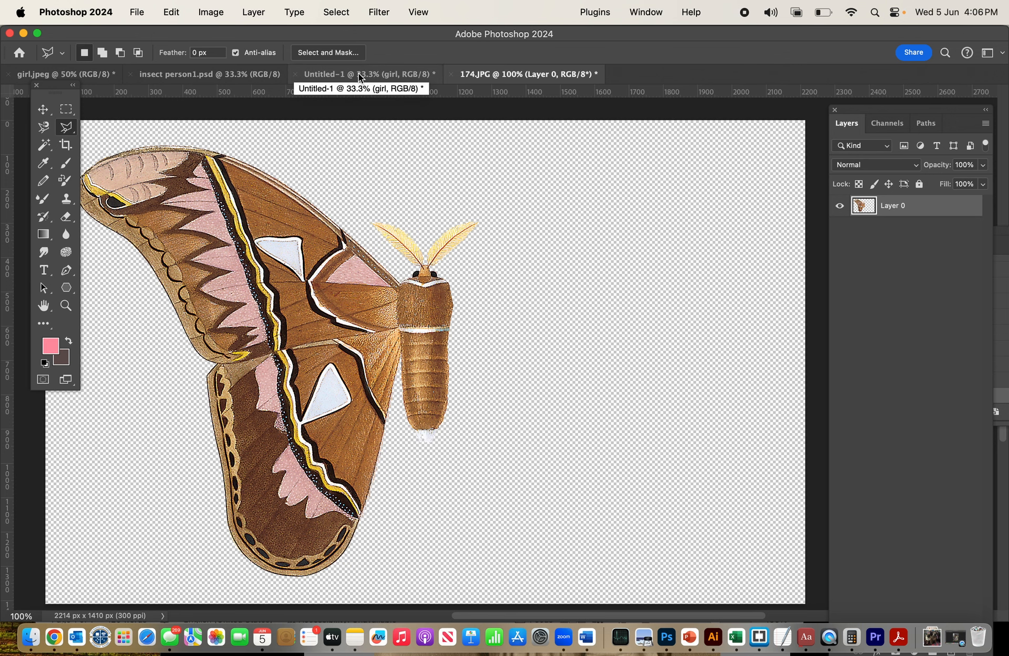
Paste the cut-out moth wings into the Untitled-1 document as a layer above the girl
left_click(205, 74)
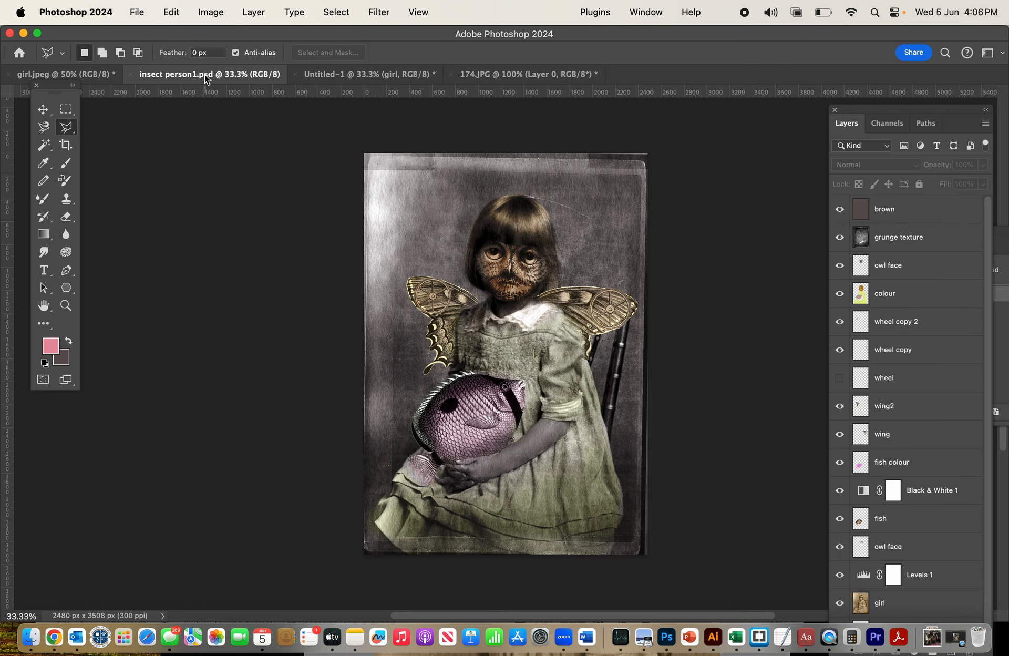
left_click(326, 76)
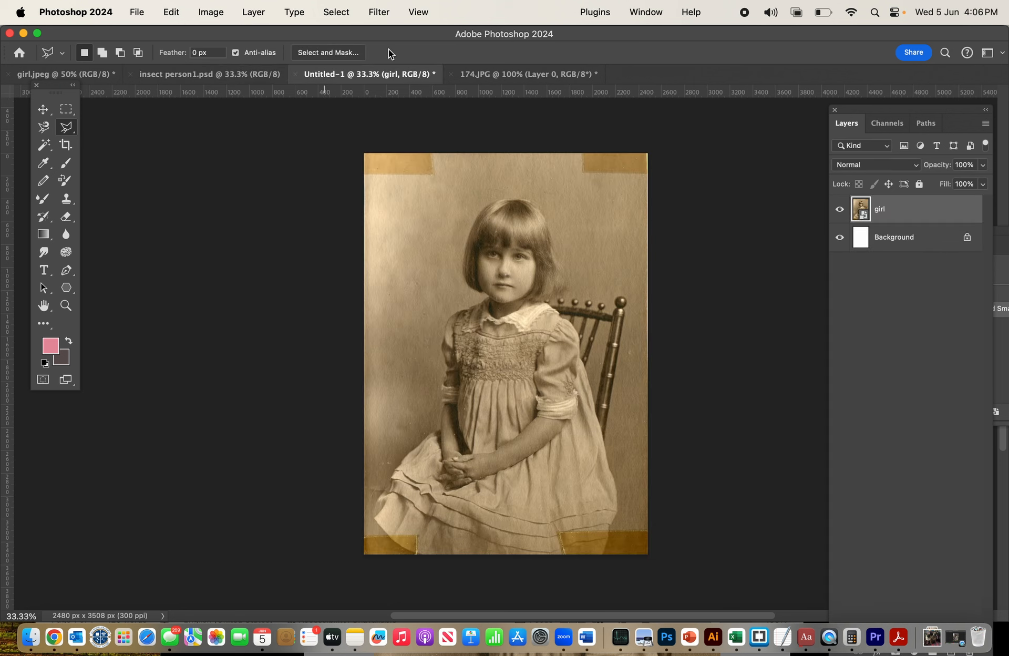
left_click(172, 12)
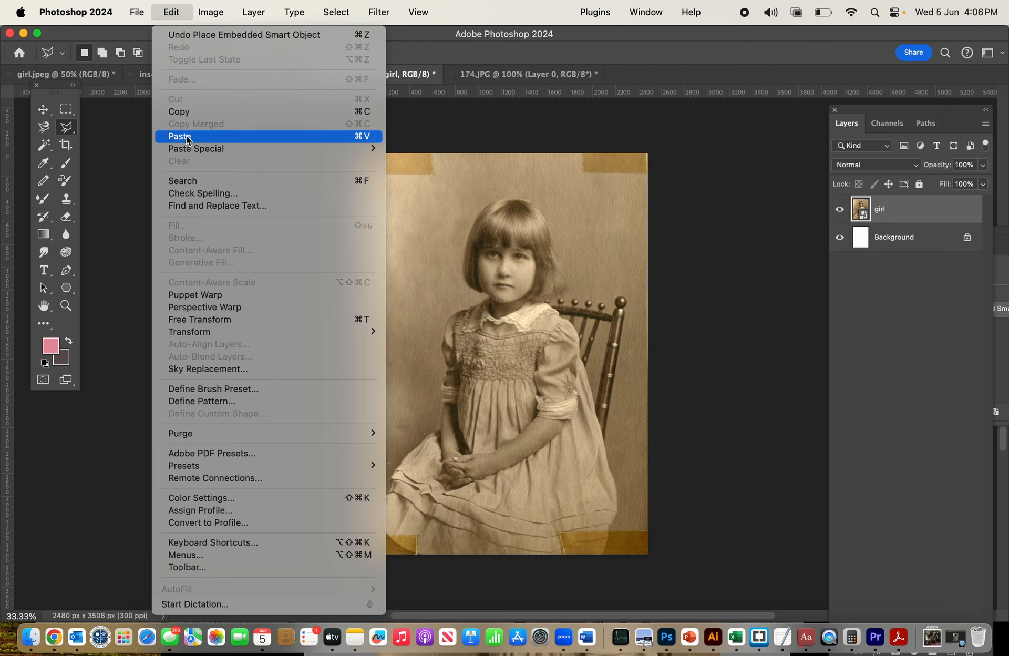
left_click(368, 137)
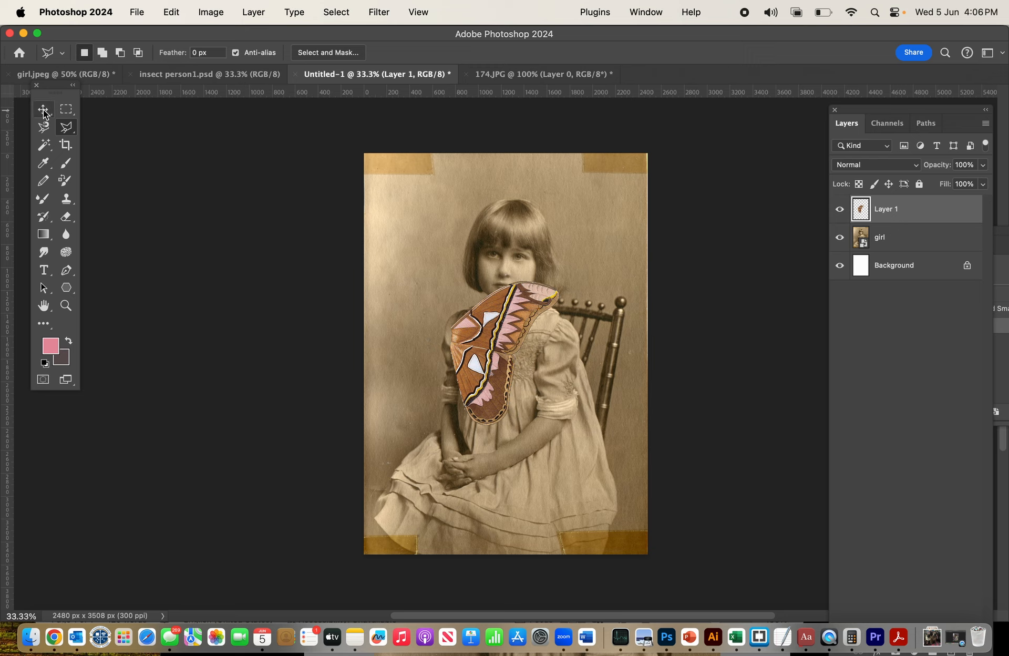
Move the moth wings beside the girl's shoulder in front of the chair, enlarging them to about 118% and rotating them about -31°
left_click(44, 110)
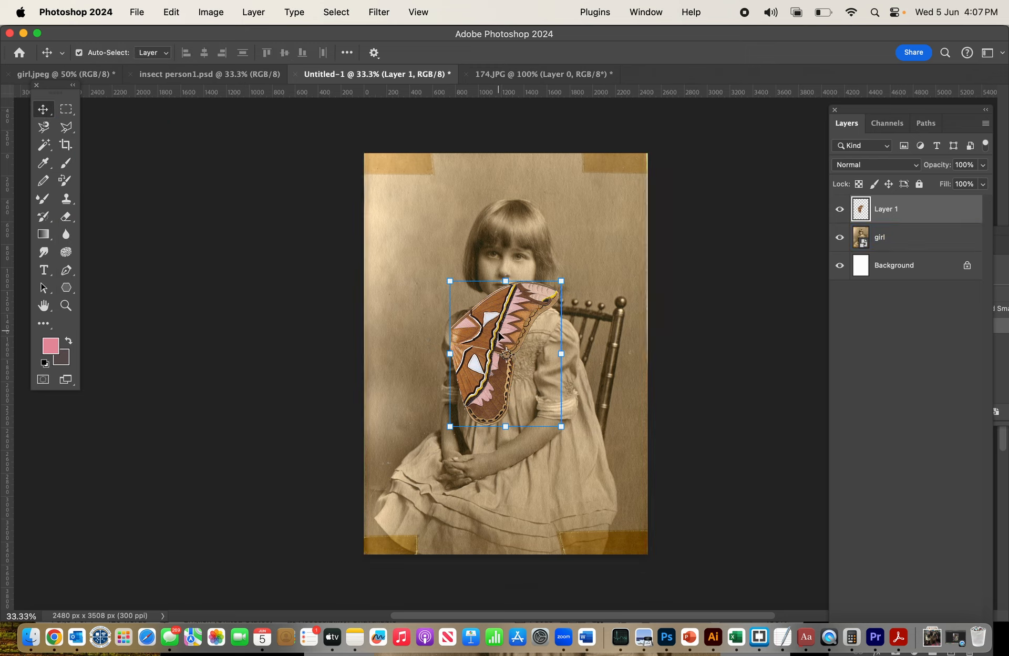
left_click_drag(495, 339, 584, 311)
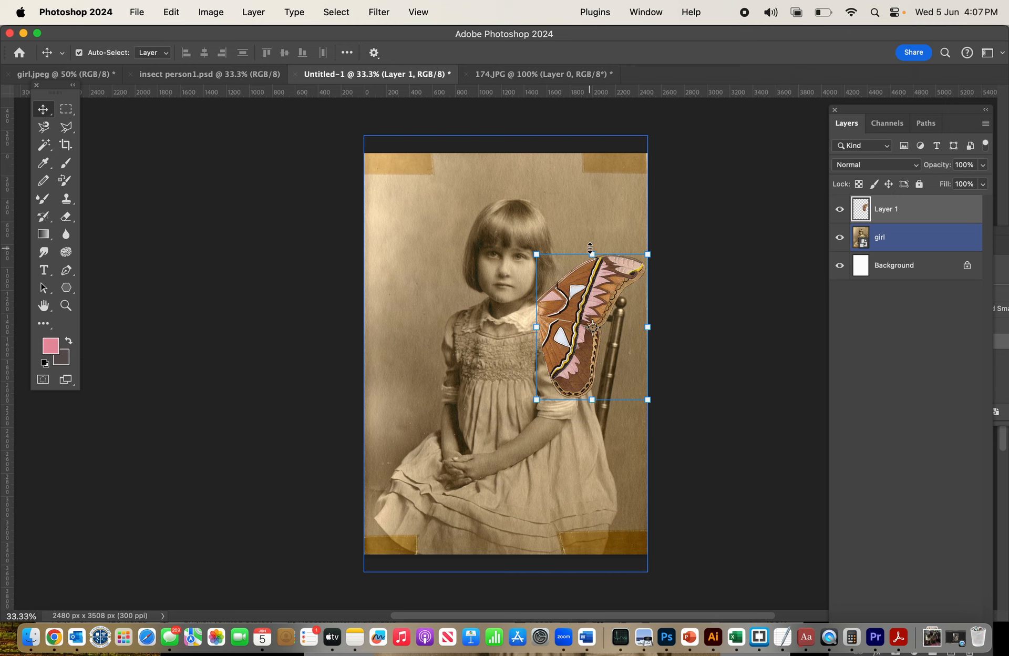
left_click_drag(591, 252, 592, 228)
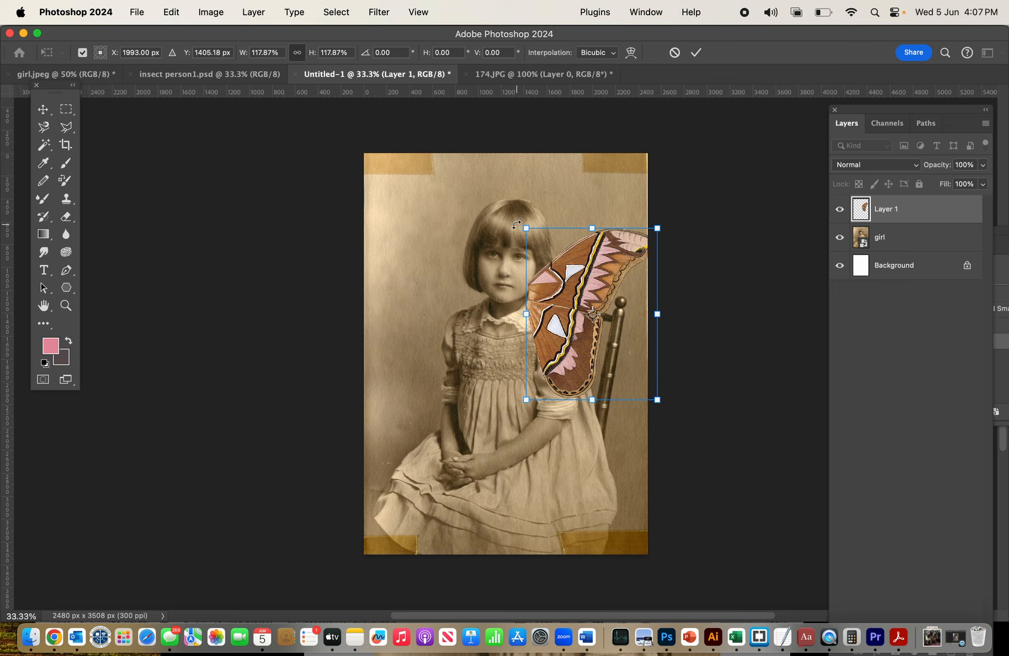
left_click_drag(514, 223, 496, 279)
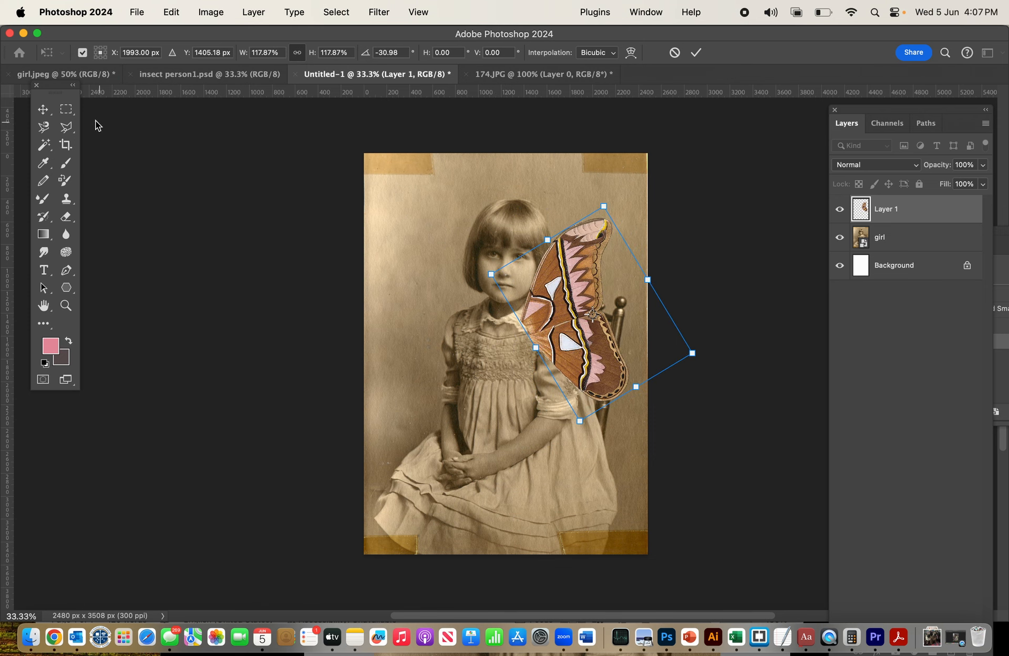
Shift the rotated wings slightly outward from the girl's shoulder and scale them down to about 97%
left_click(43, 109)
mouse_move(556, 310)
left_mouse_down()
mouse_move(585, 314)
mouse_move(573, 317)
left_mouse_up()
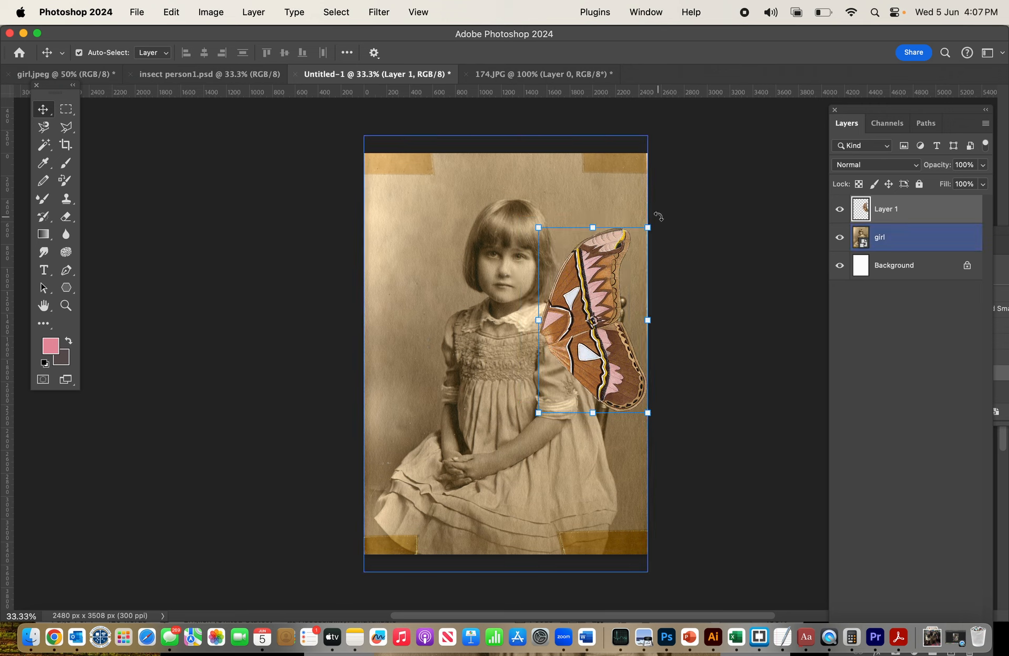
left_click_drag(648, 227, 644, 232)
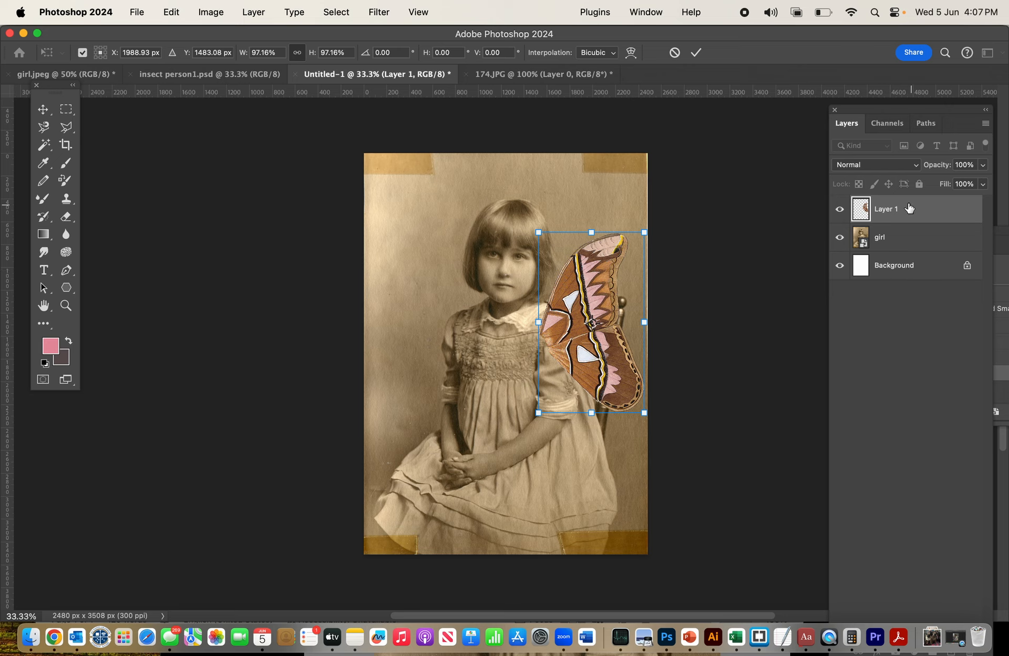
Rename the moth wings layer as wing
double_click(894, 208)
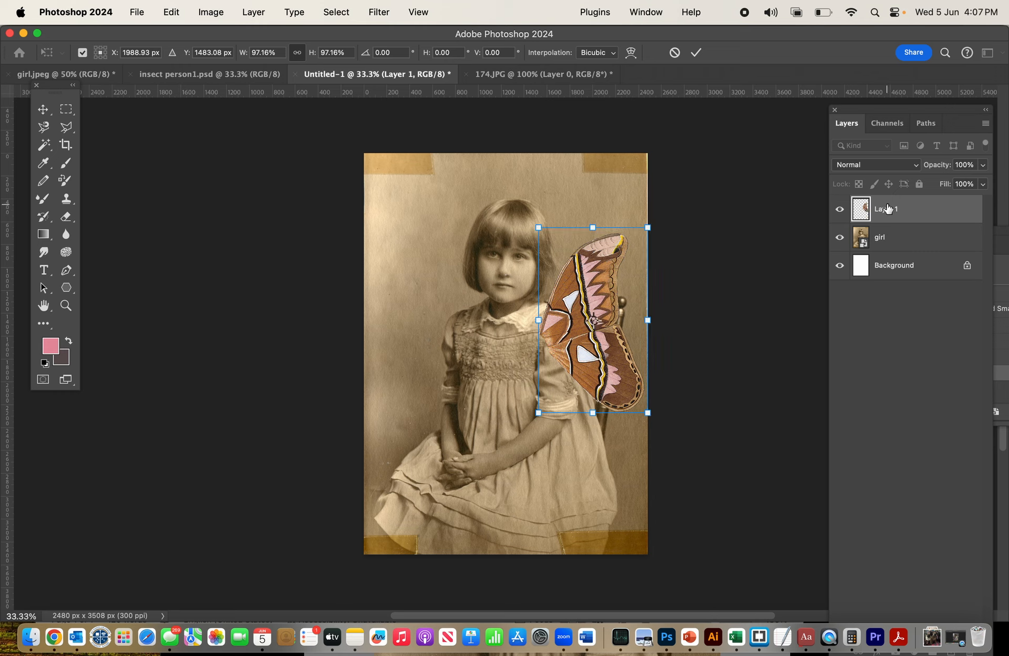
type("wing")
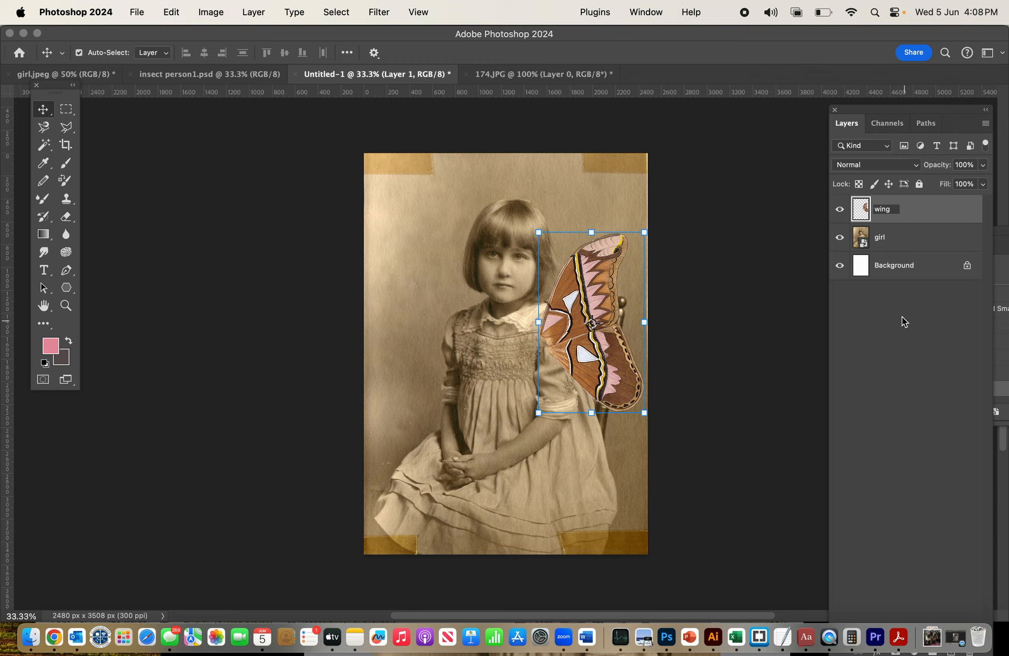
left_click(902, 246)
key("super+equal")
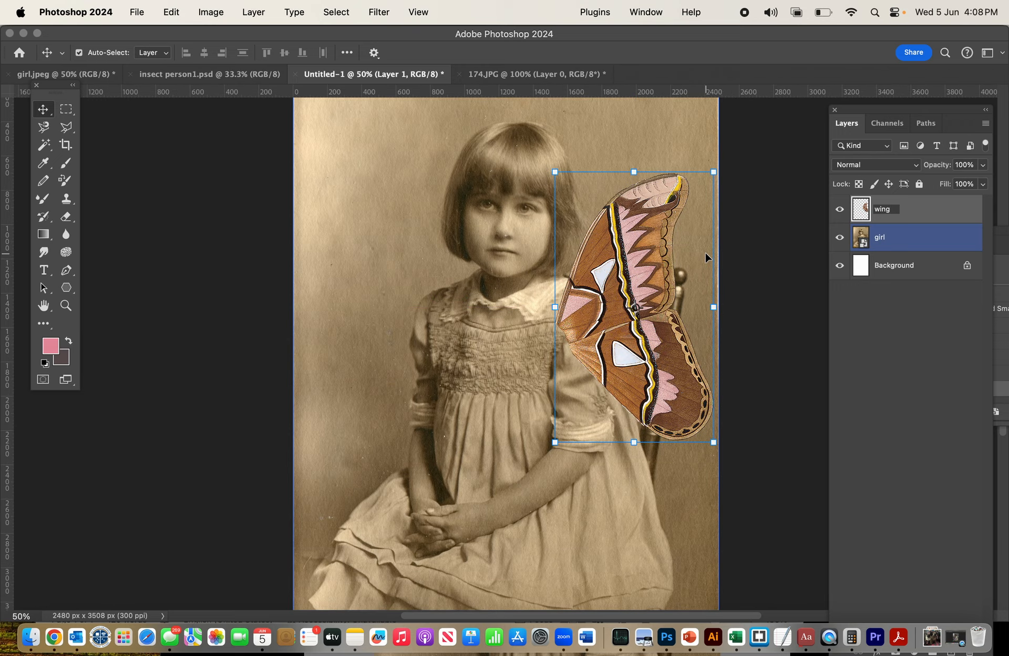
key("super+equal")
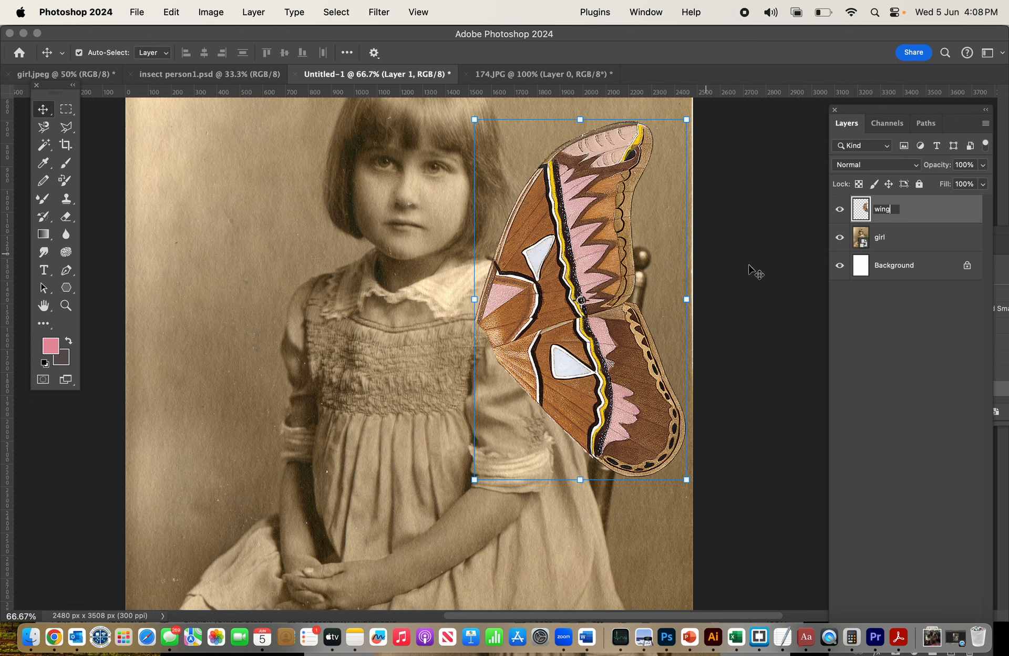
key("Return")
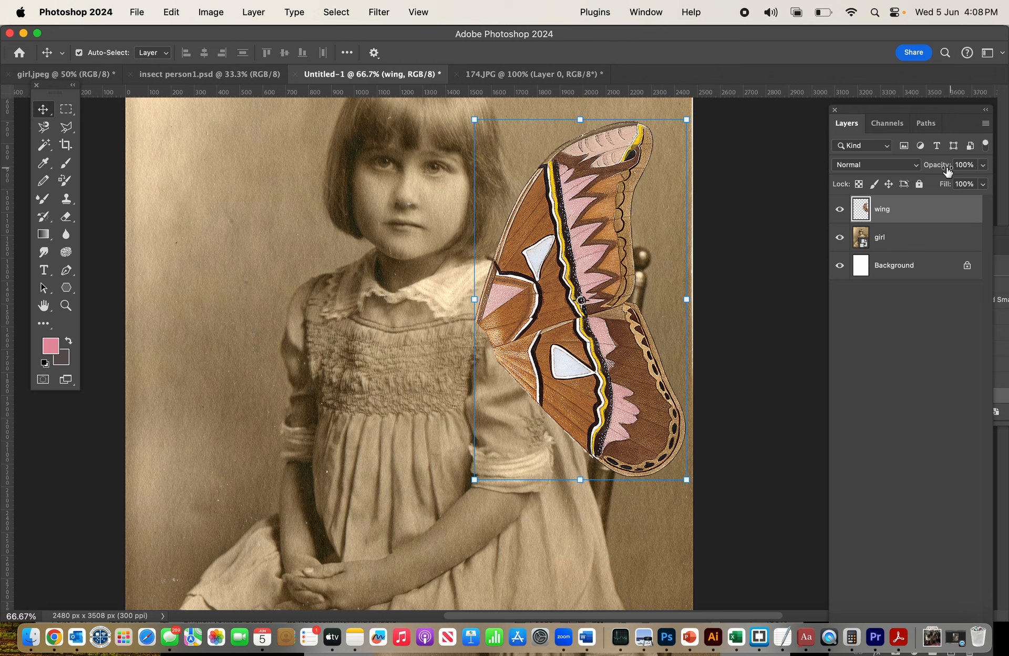
Lower the wing layer's opacity to 53% so the girl's shoulder shows through
left_click(982, 166)
left_click(954, 182)
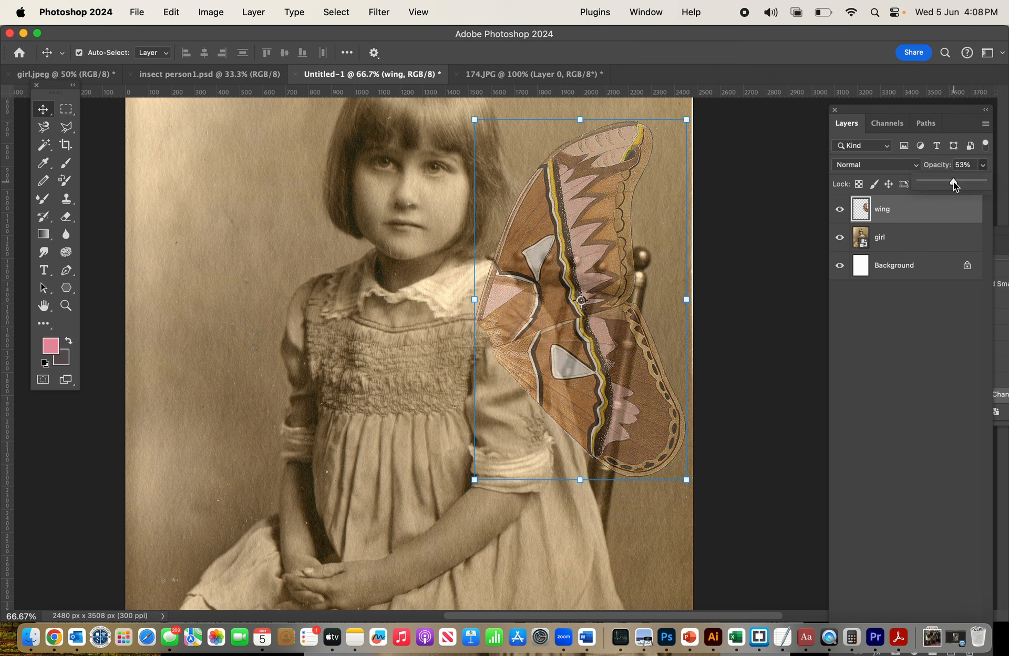
left_click(485, 450)
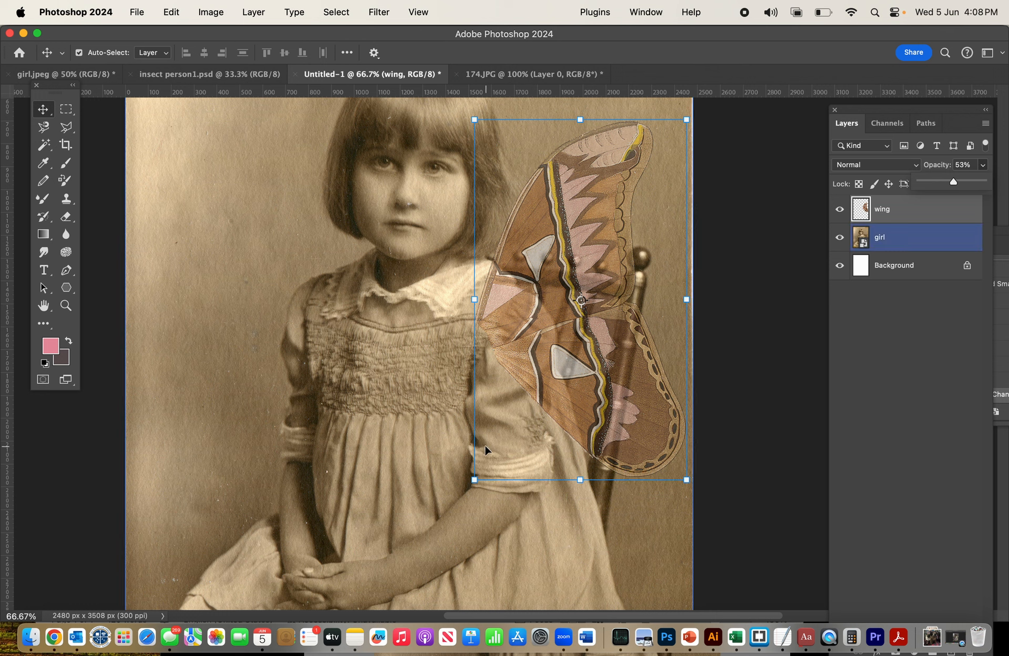
left_click(103, 147)
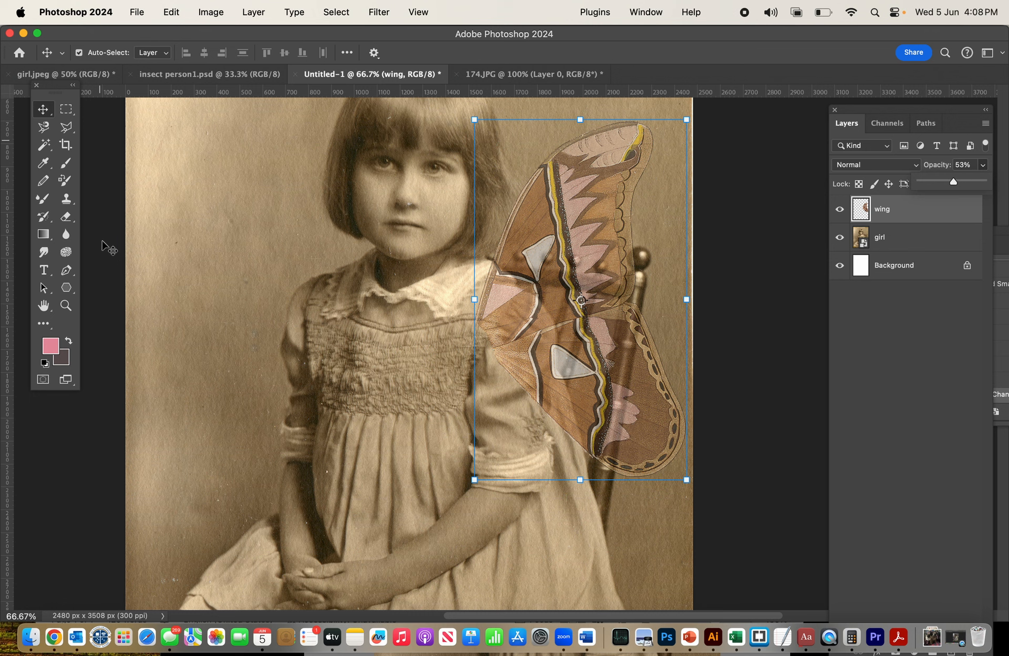
Erase the wing parts covering the girl's shoulder and sleeve with a soft 162 px Eraser at 11% hardness, undoing the stray stroke
left_click(74, 225)
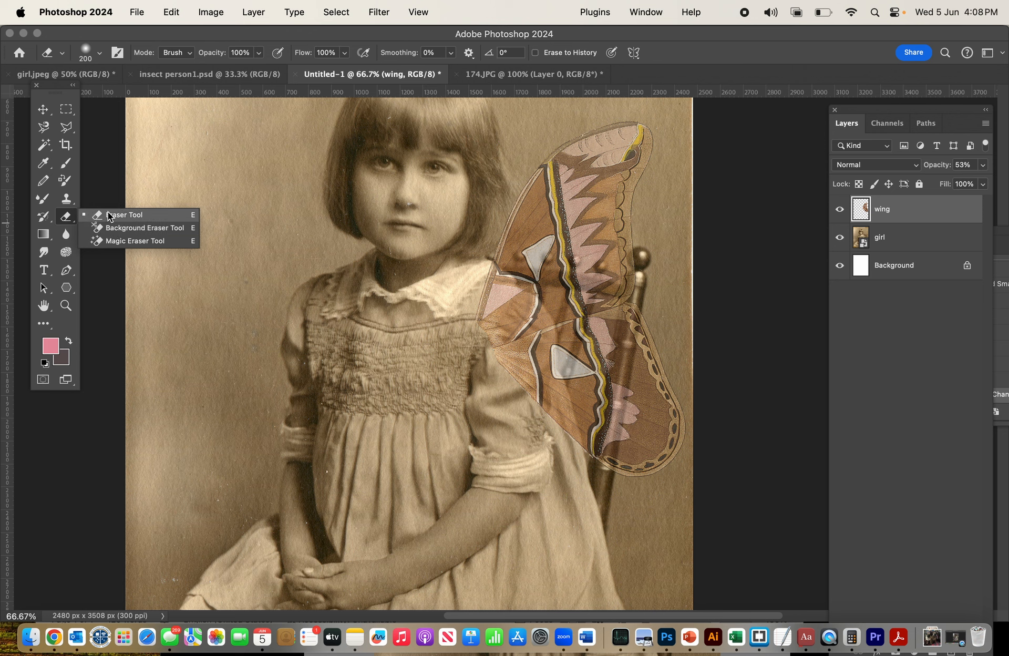
left_click(64, 220)
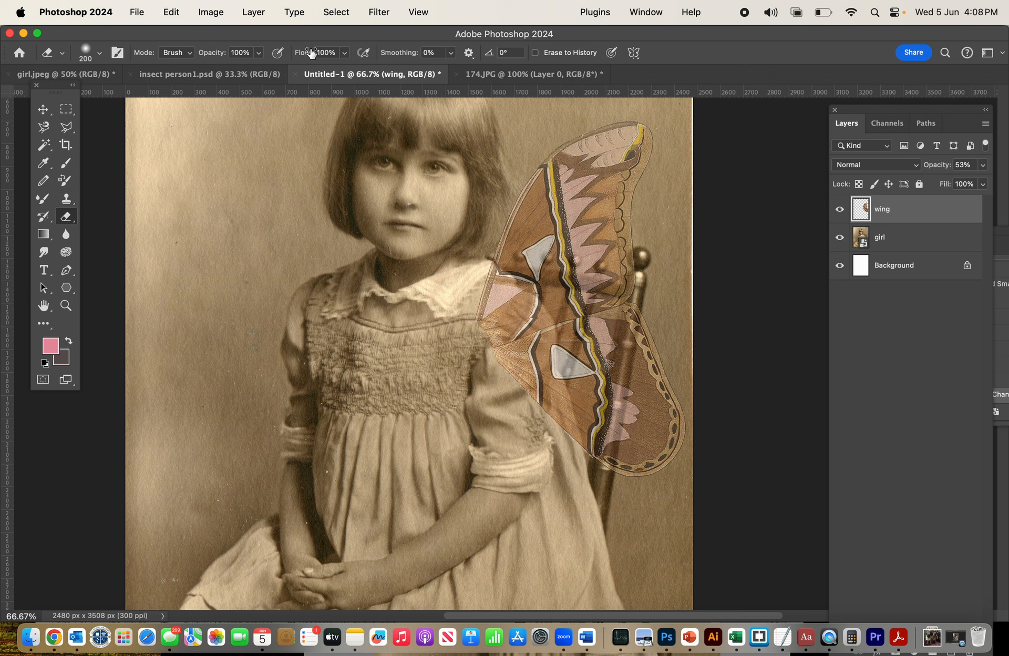
left_click(100, 54)
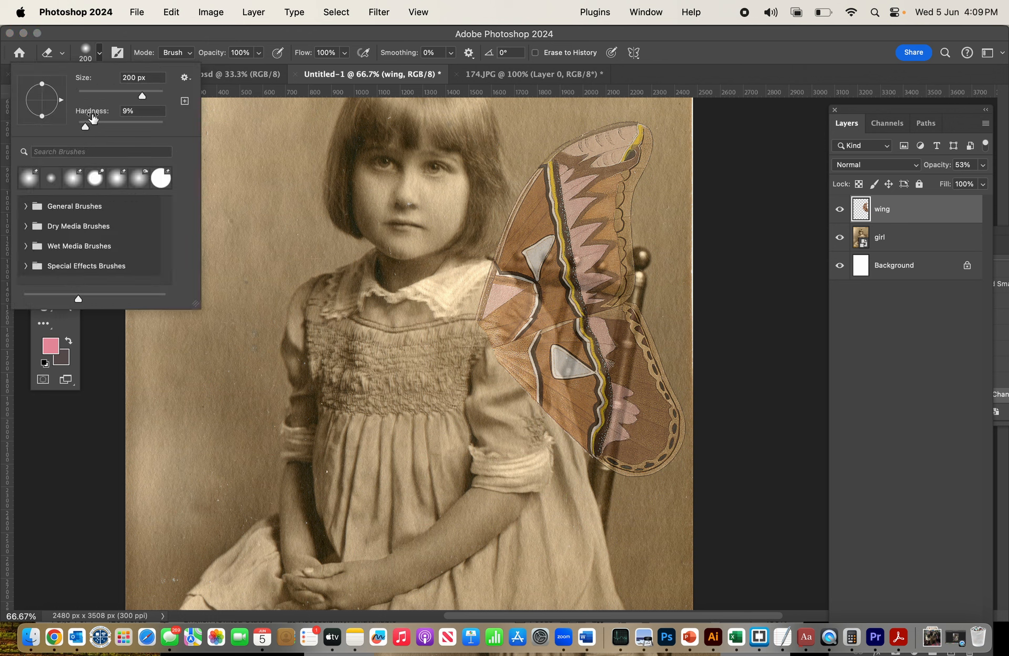
left_click_drag(81, 127, 153, 127)
left_click_drag(153, 129, 90, 129)
mouse_move(144, 96)
left_mouse_down()
mouse_move(124, 96)
mouse_move(158, 94)
left_mouse_up()
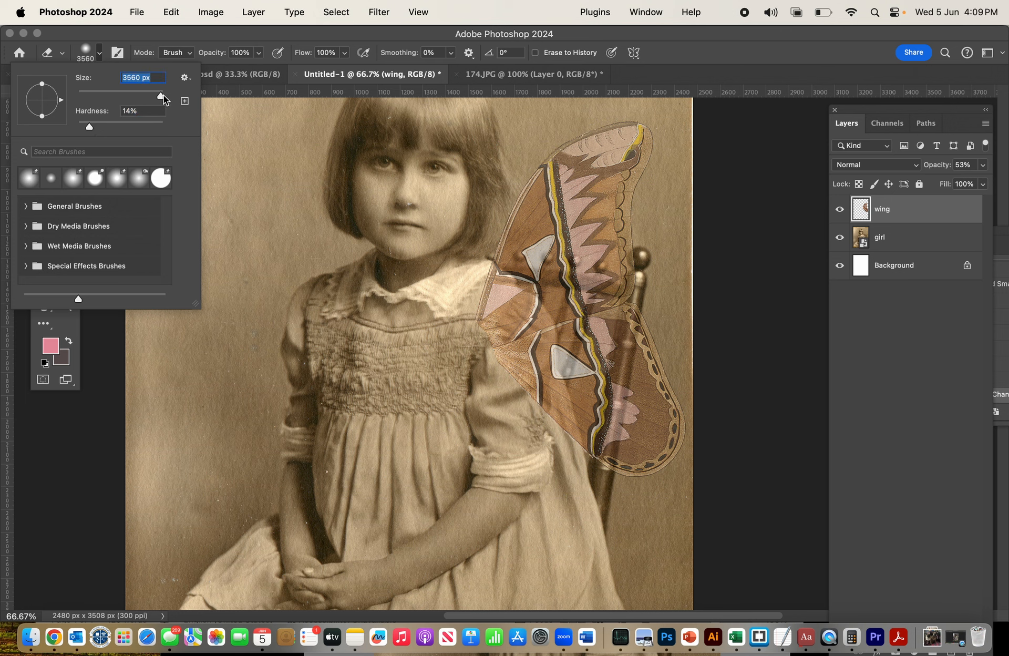
mouse_move(167, 99)
left_mouse_down()
mouse_move(81, 99)
mouse_move(155, 95)
left_mouse_up()
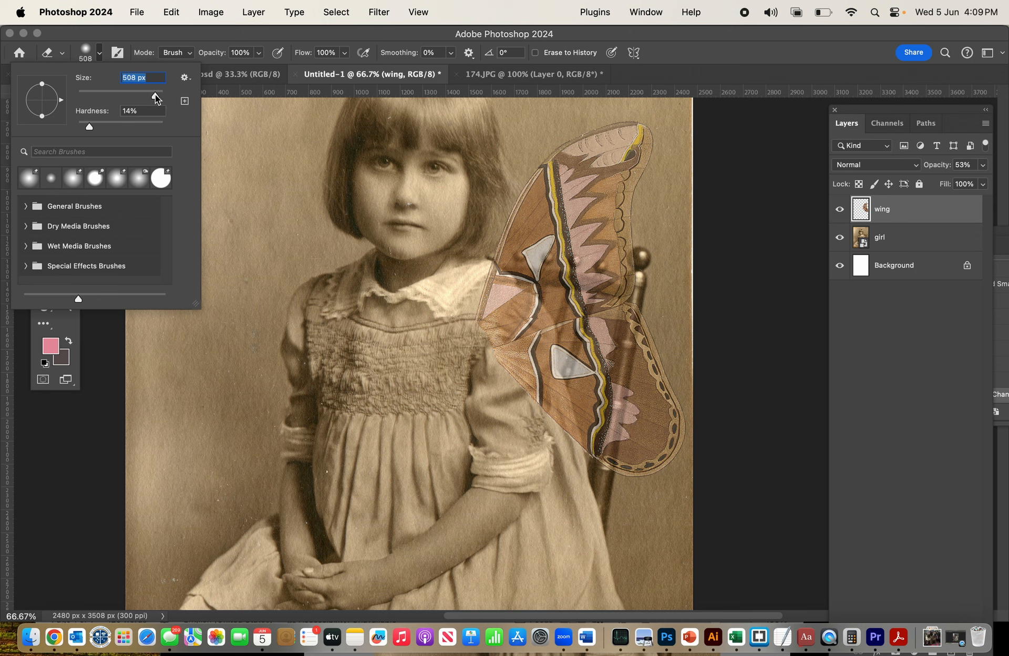
mouse_move(156, 97)
left_mouse_down()
mouse_move(125, 97)
mouse_move(133, 97)
left_mouse_up()
left_click(88, 127)
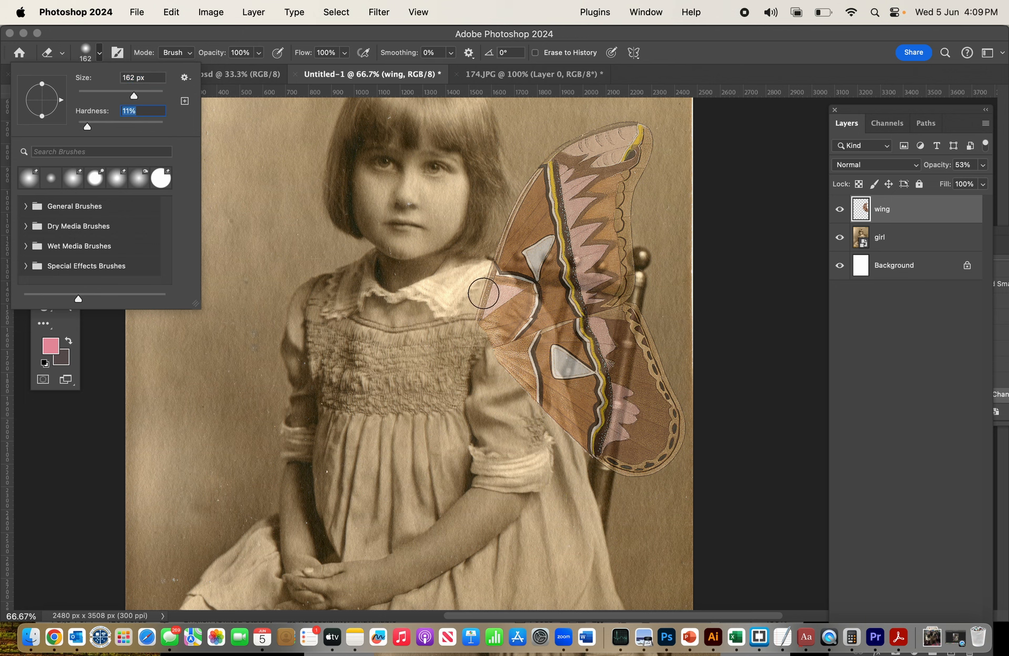
mouse_move(483, 294)
left_mouse_down()
mouse_move(486, 336)
mouse_move(484, 274)
mouse_move(537, 327)
mouse_move(539, 353)
mouse_move(524, 371)
mouse_move(501, 344)
mouse_move(547, 377)
mouse_move(529, 336)
mouse_move(540, 410)
mouse_move(540, 378)
mouse_move(571, 467)
mouse_move(523, 329)
mouse_move(496, 323)
mouse_move(515, 359)
mouse_move(473, 325)
mouse_move(531, 323)
mouse_move(499, 293)
mouse_move(568, 212)
left_mouse_up()
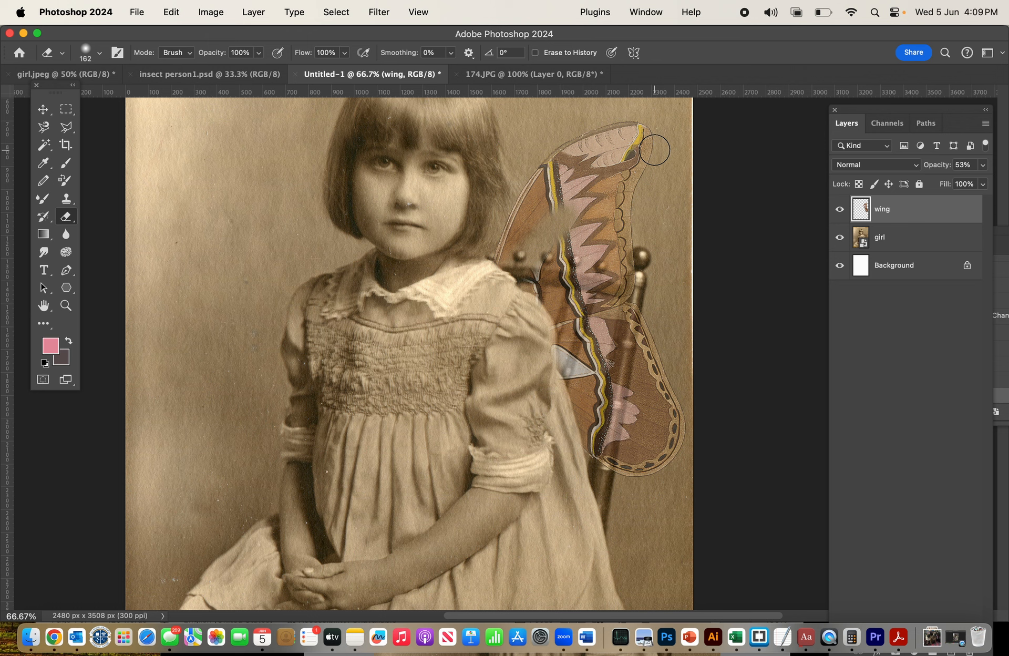
key("super+z")
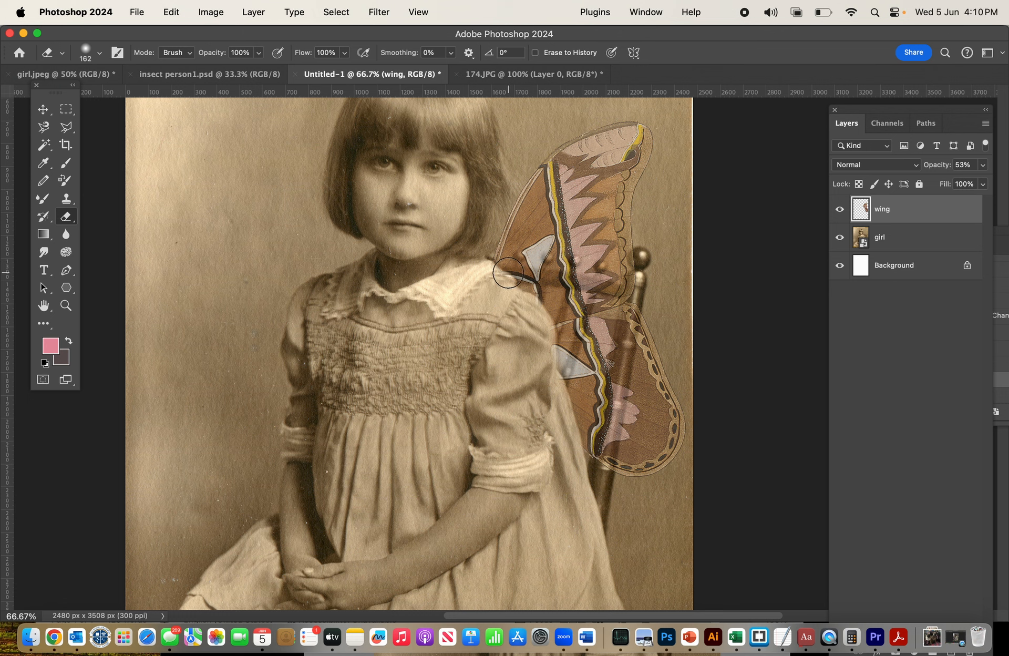
Try erasing a patch across the middle of the upper wing, and undo those strokes
left_click_drag(568, 213, 537, 226)
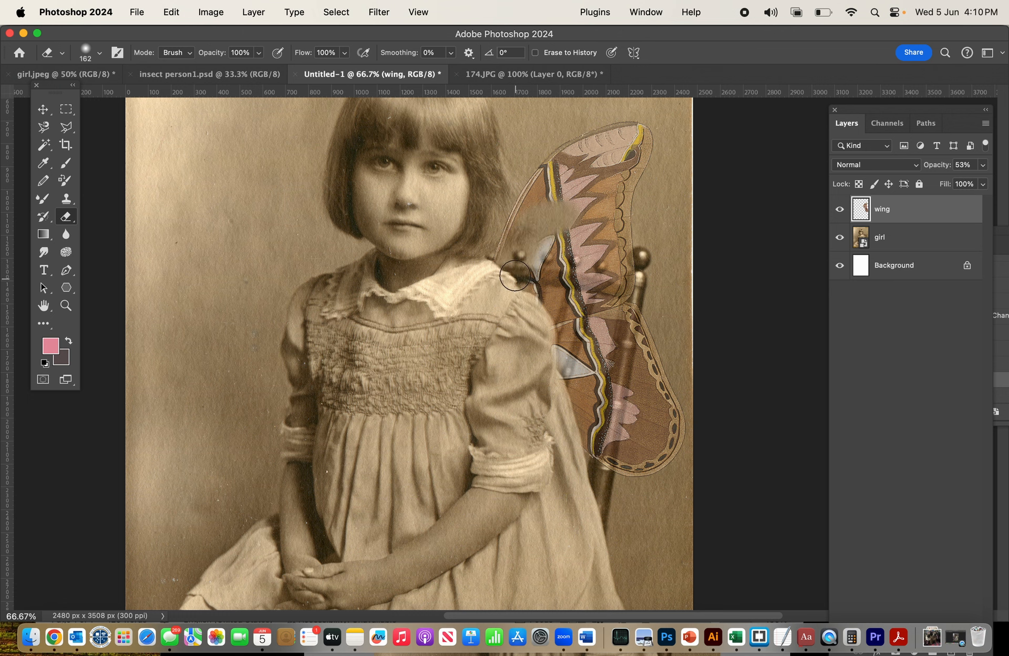
key("x")
mouse_move(552, 238)
left_mouse_down()
mouse_move(530, 231)
mouse_move(572, 258)
mouse_move(557, 255)
left_mouse_up()
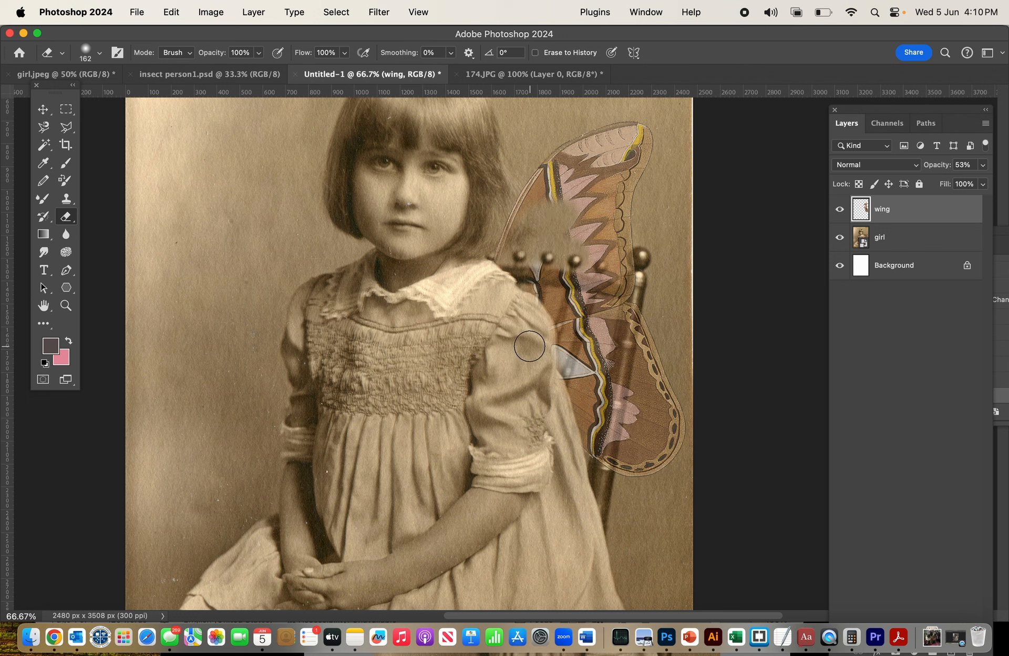
key("super+z")
key("super+z")
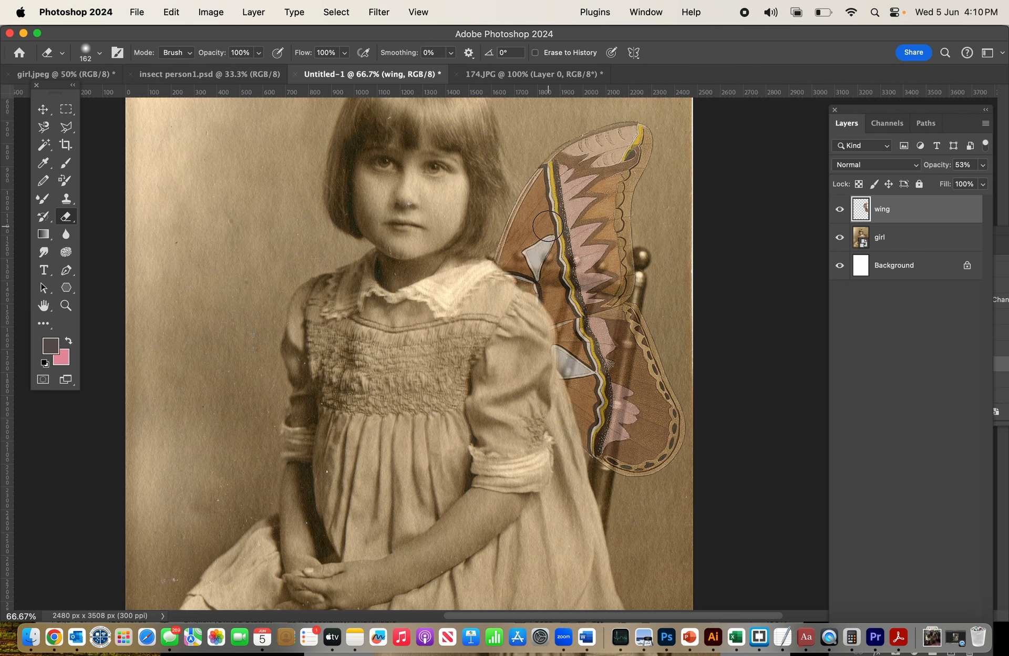
Erase a test patch in the upper wing and return to the eraser state before it in the document history
left_click_drag(929, 108, 749, 153)
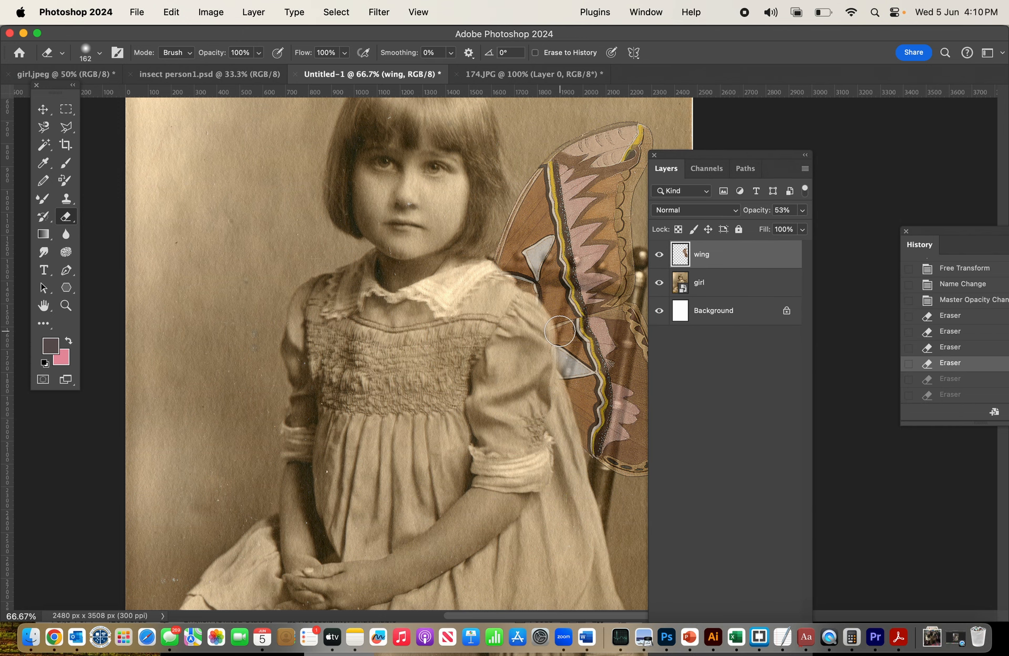
mouse_move(572, 223)
left_mouse_down()
mouse_move(534, 262)
mouse_move(567, 194)
mouse_move(552, 220)
left_mouse_up()
left_click(961, 380)
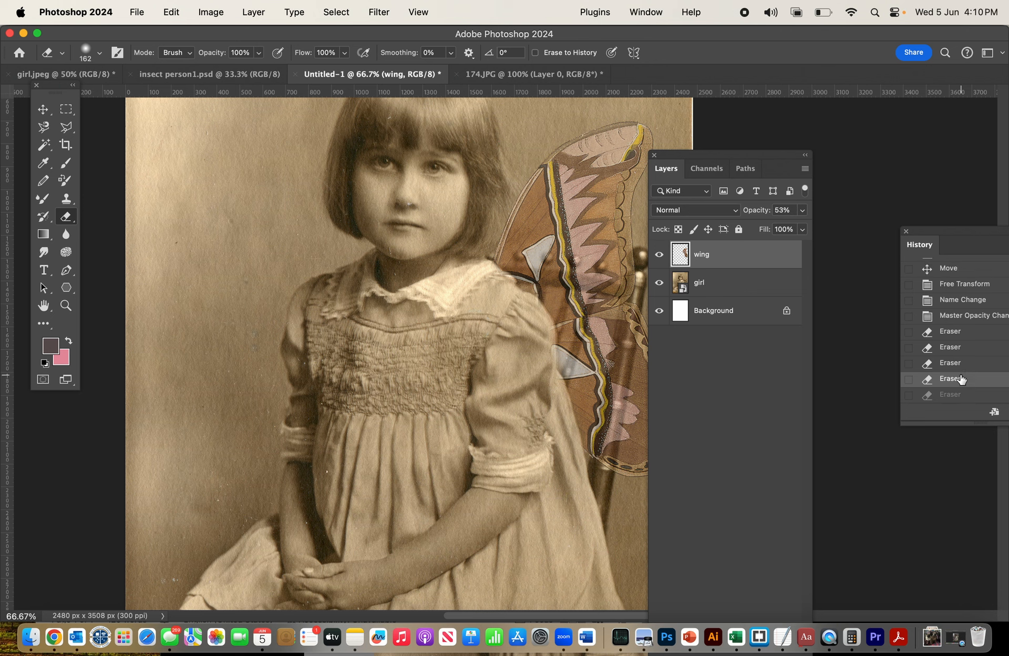
left_click(955, 365)
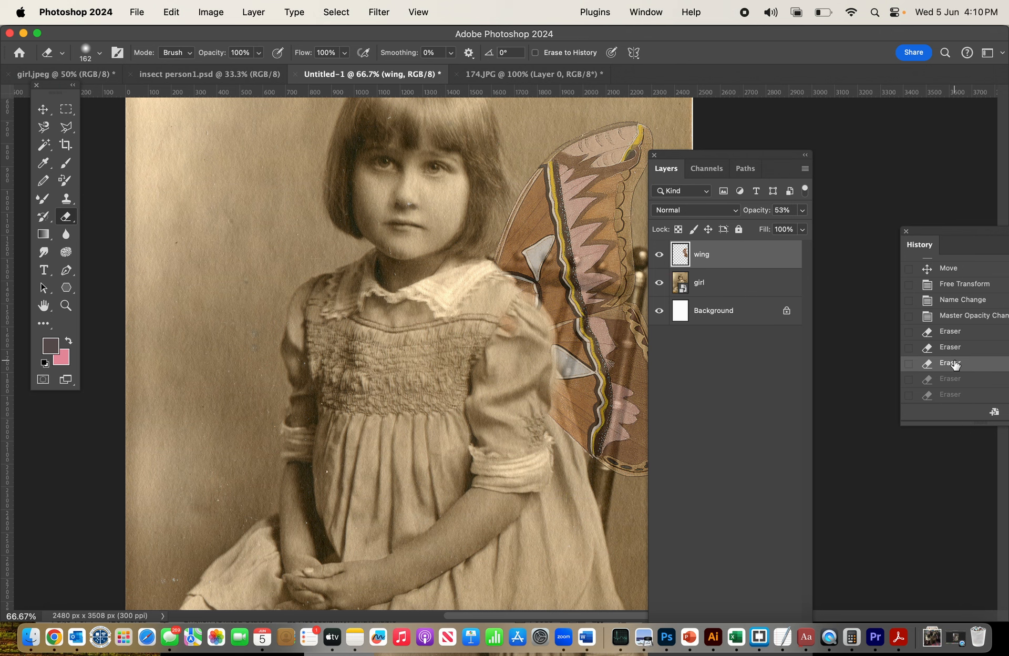
left_click(952, 380)
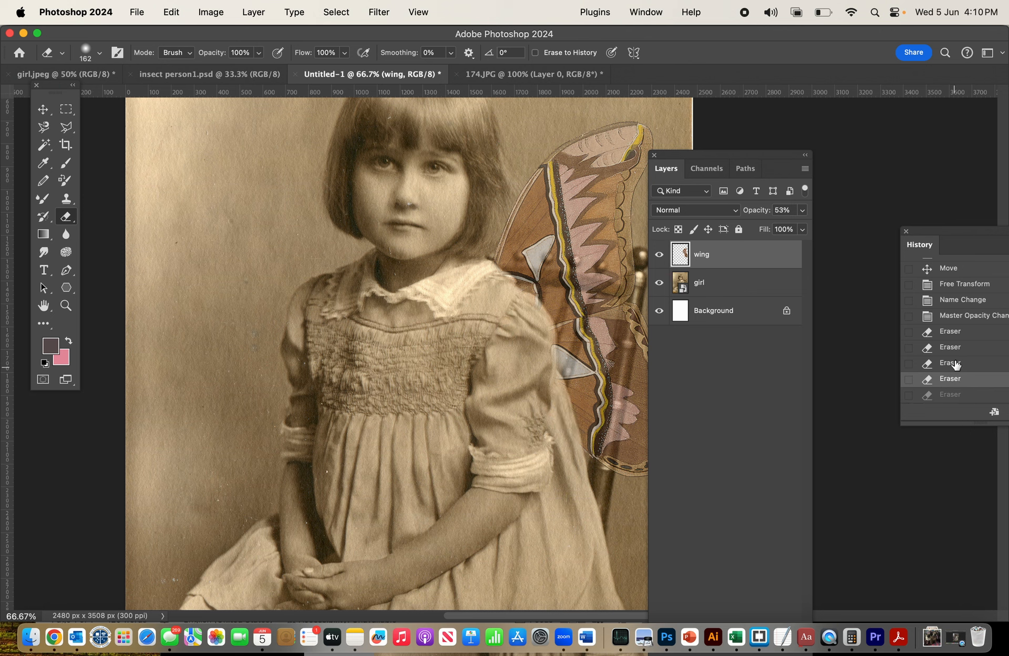
left_click_drag(727, 158, 876, 151)
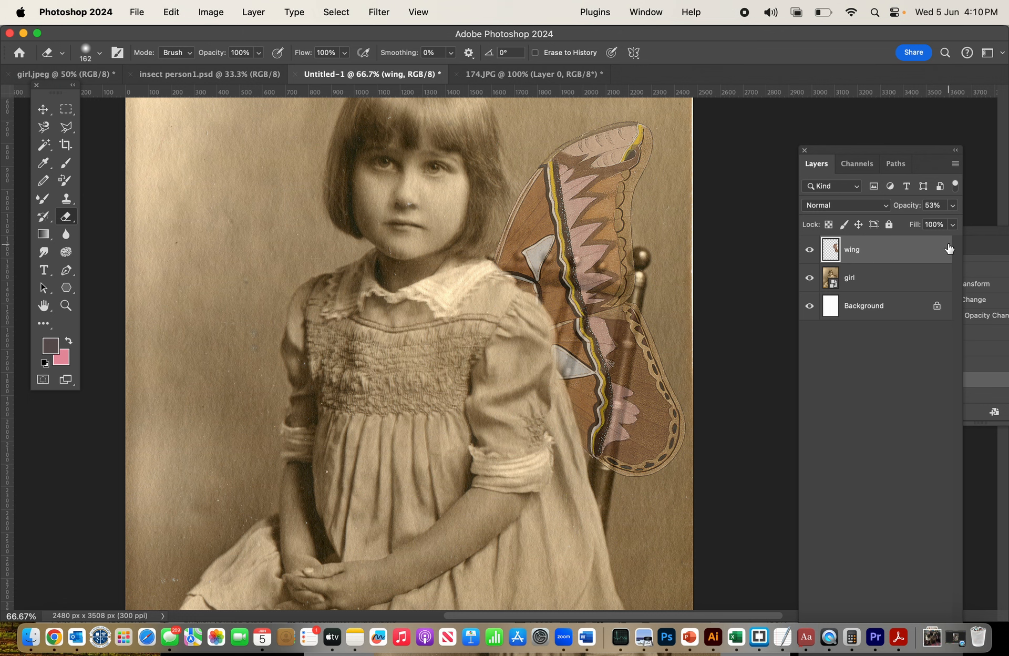
Set the wing layer's opacity to 100% and clean up the wing edge along the girl's shoulder and sleeve with a harder Eraser
left_click(953, 206)
left_click_drag(925, 226, 967, 227)
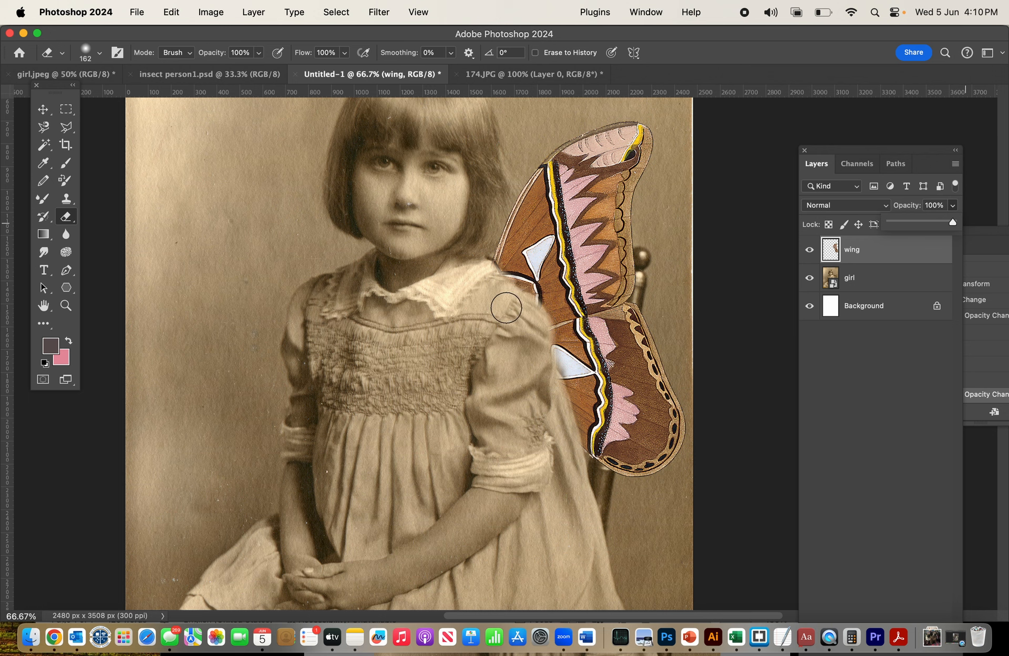
left_click(99, 53)
left_click_drag(126, 128, 126, 127)
left_click(493, 291)
mouse_move(518, 310)
left_mouse_down()
mouse_move(532, 318)
mouse_move(533, 358)
left_mouse_up()
left_click_drag(558, 430, 561, 431)
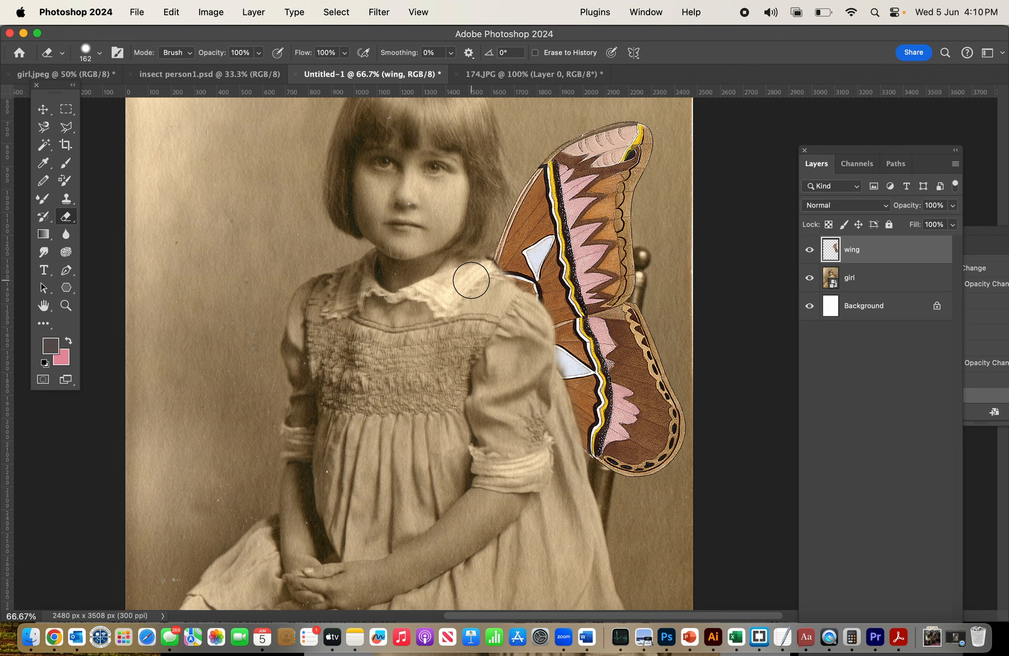
left_click(449, 282)
scroll(416, 303, "up", 1)
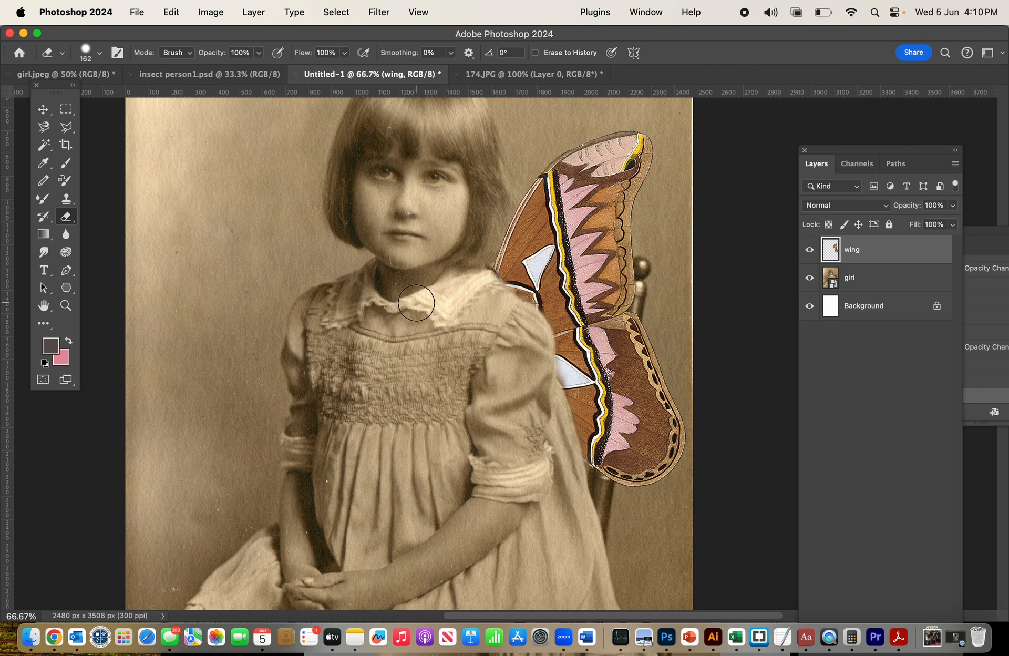
scroll(417, 302, "up", 5)
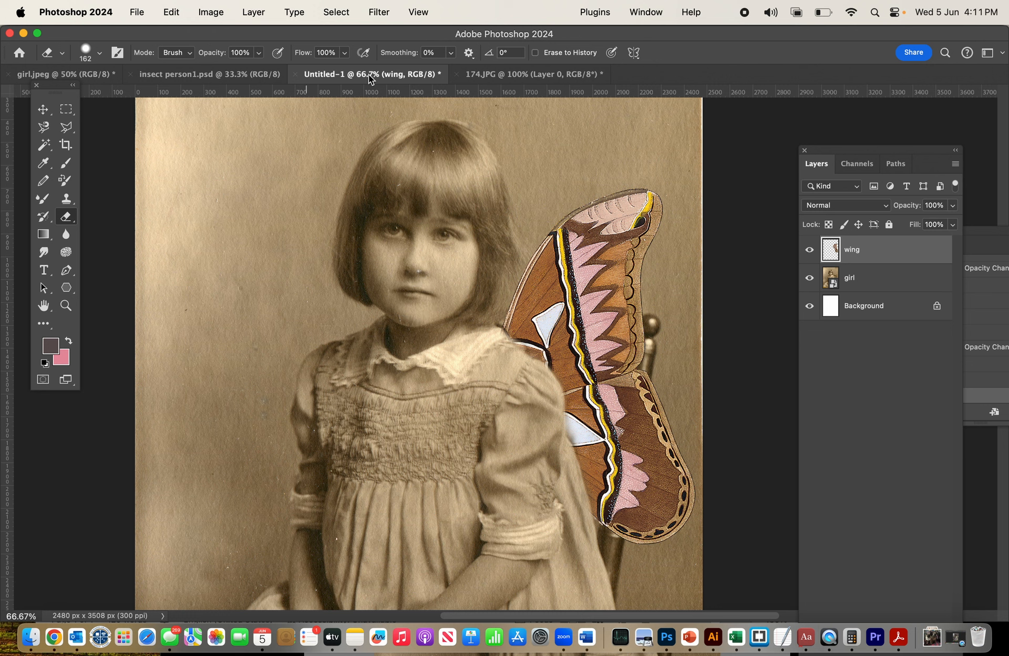
left_click_drag(913, 151, 862, 93)
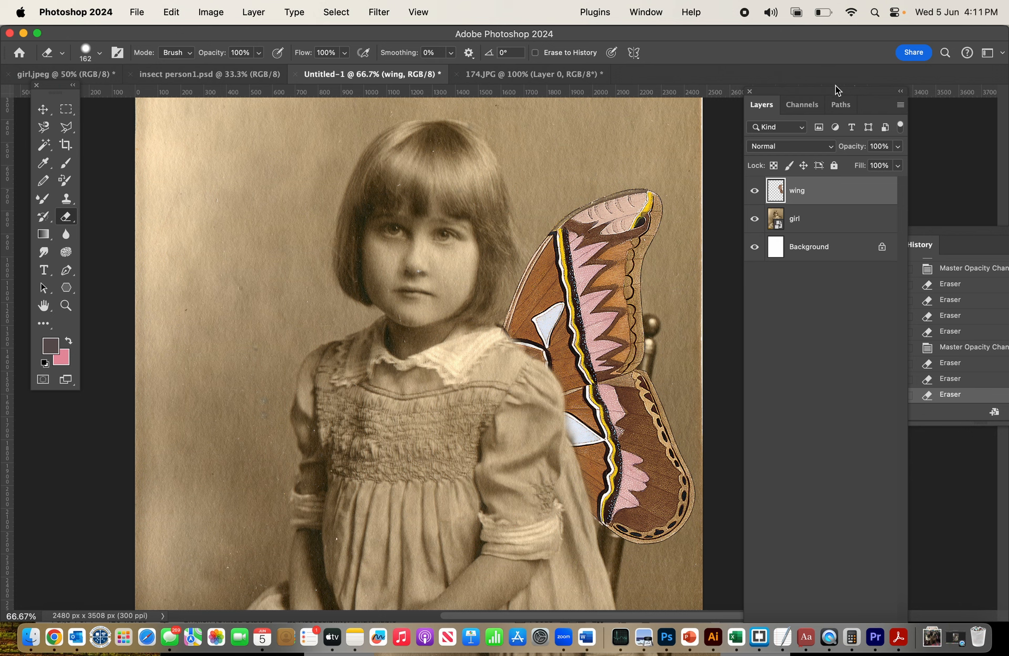
Duplicate the wing layer and rename the copy "wing 2"
left_click_drag(837, 89, 839, 50)
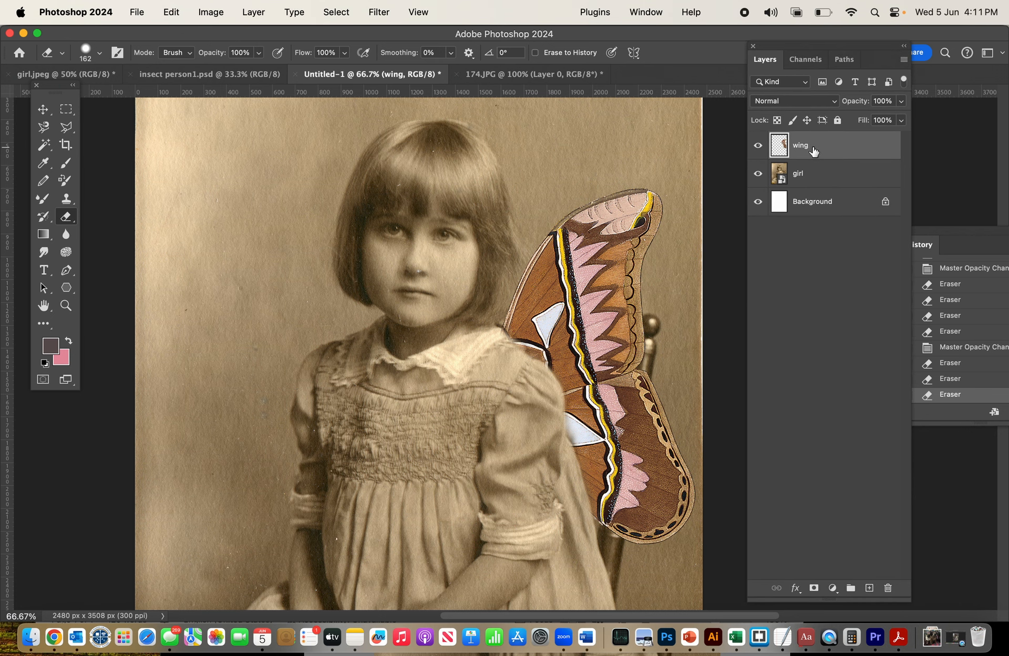
left_click_drag(815, 145, 868, 589)
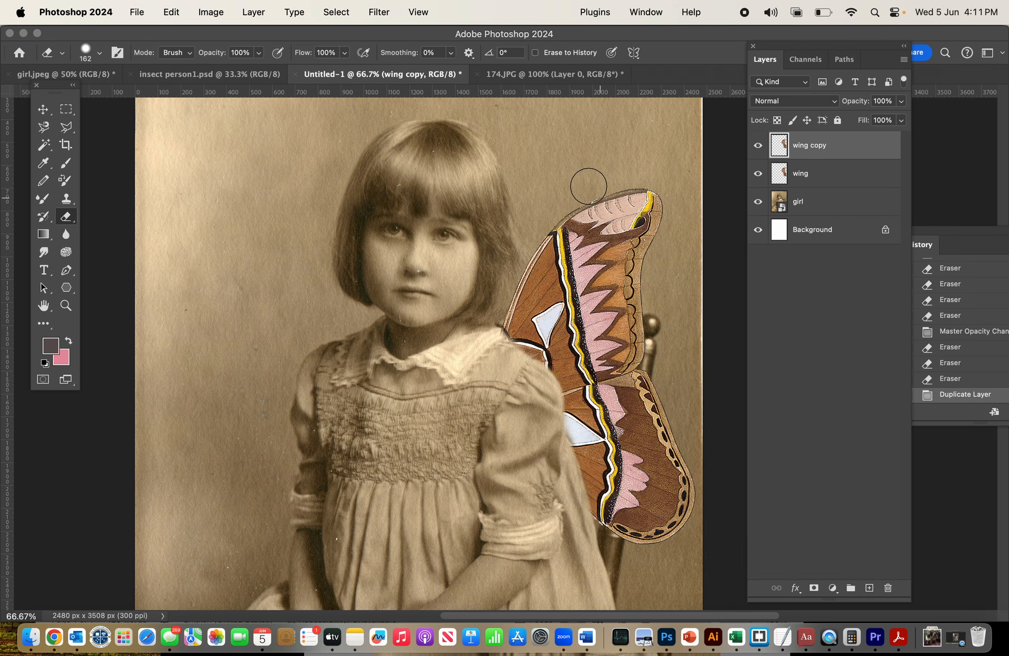
left_click(808, 145)
left_click_drag(811, 147, 834, 149)
type("2")
key("Return")
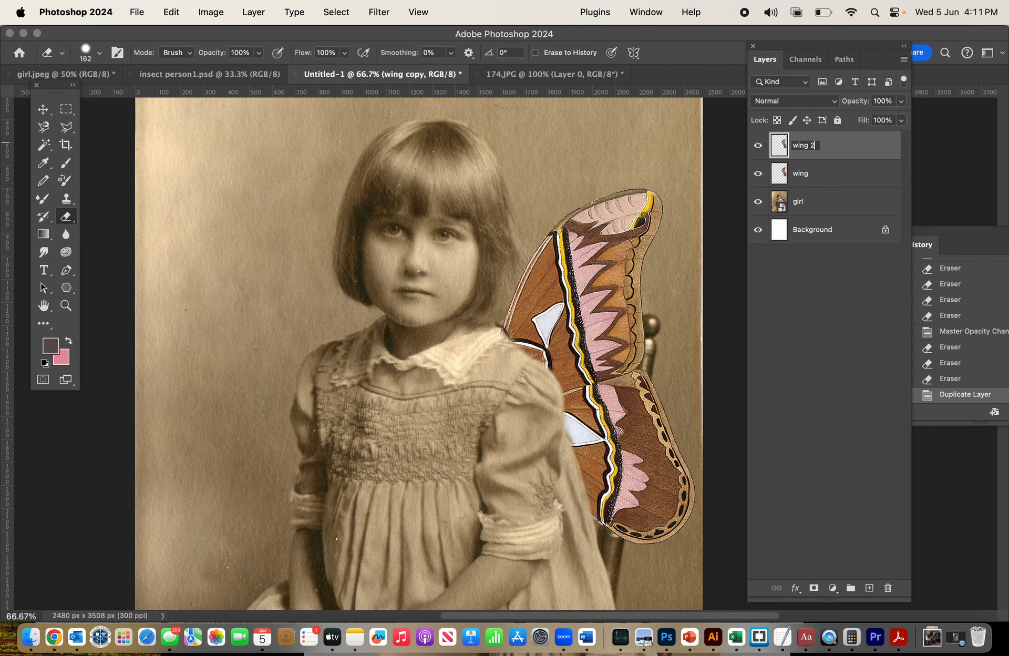
Move the wing 2 copy to the girl's other side and flip it over both axes at about 102% scale
left_click(41, 113)
left_click_drag(535, 301, 218, 300)
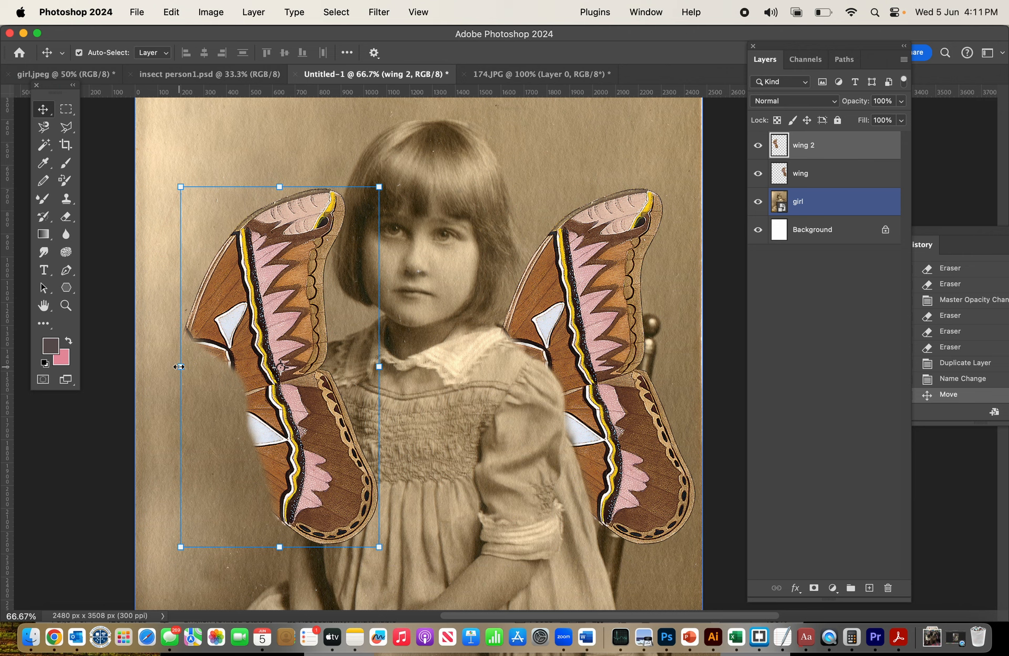
left_click_drag(180, 366, 582, 368)
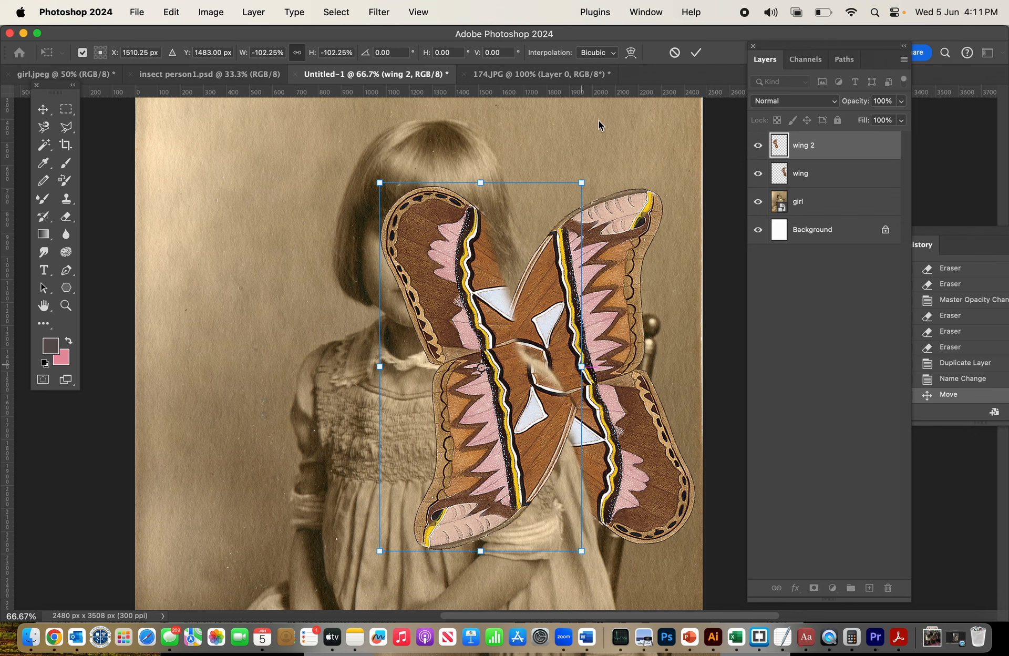
left_click(45, 110)
left_click_drag(437, 284, 275, 278)
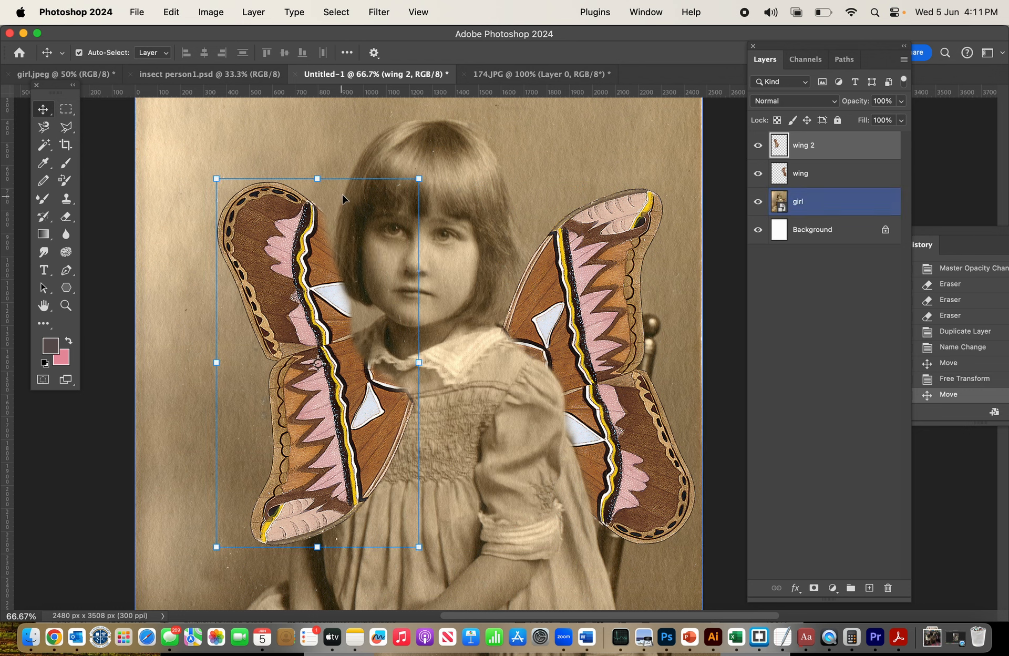
Scale the flipped wing 2 copy to about 66% and rotate it about 32.5° beside the girl's shoulder
left_click(425, 172)
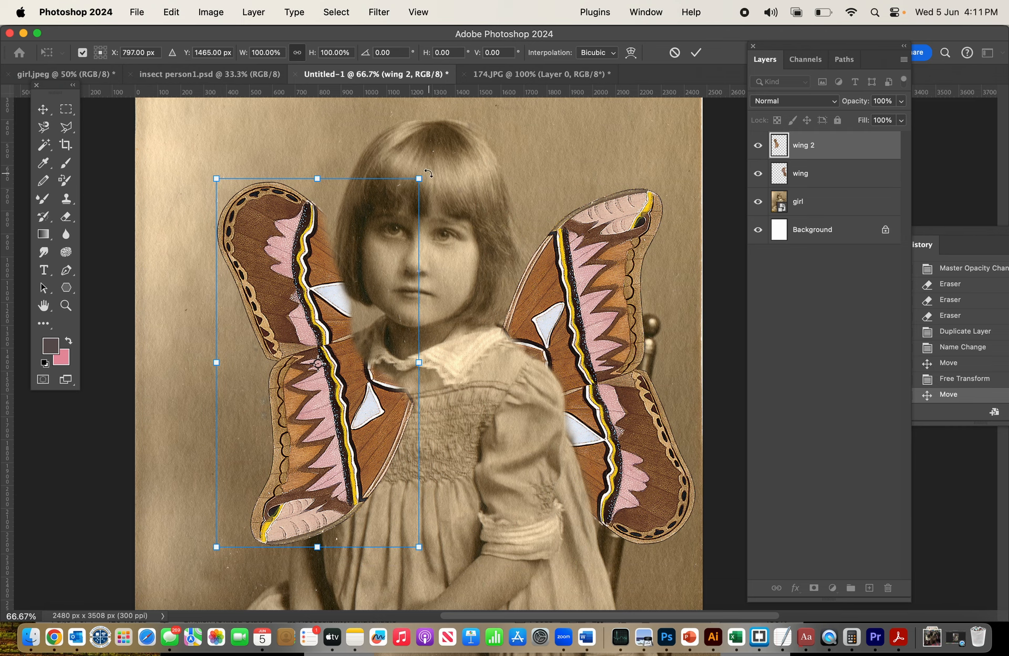
left_click_drag(433, 174, 388, 274)
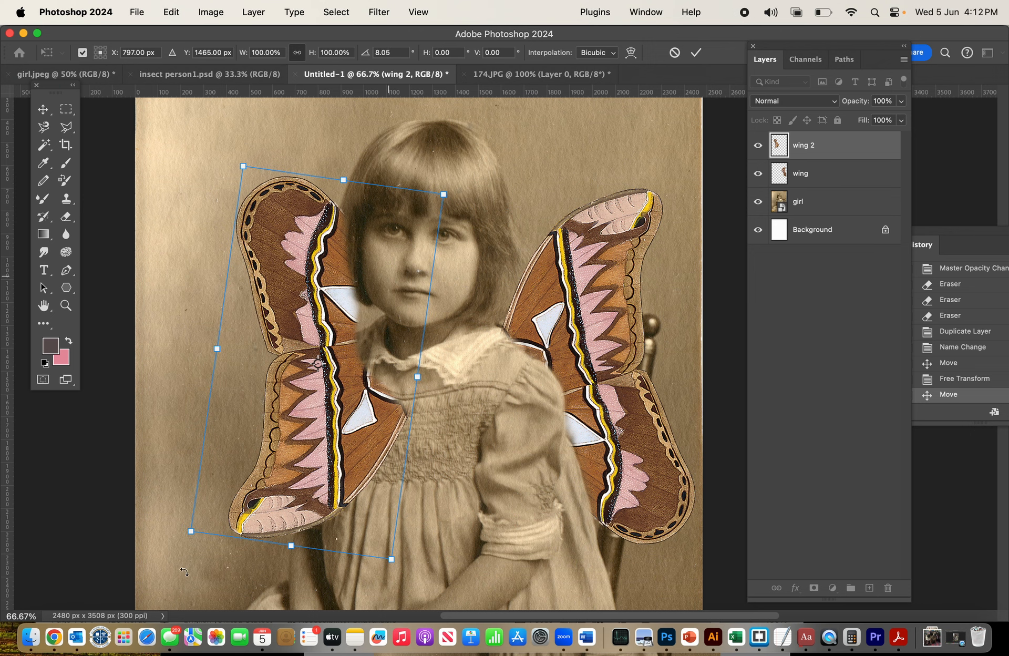
left_click_drag(190, 530, 311, 177)
left_click_drag(415, 172, 283, 434)
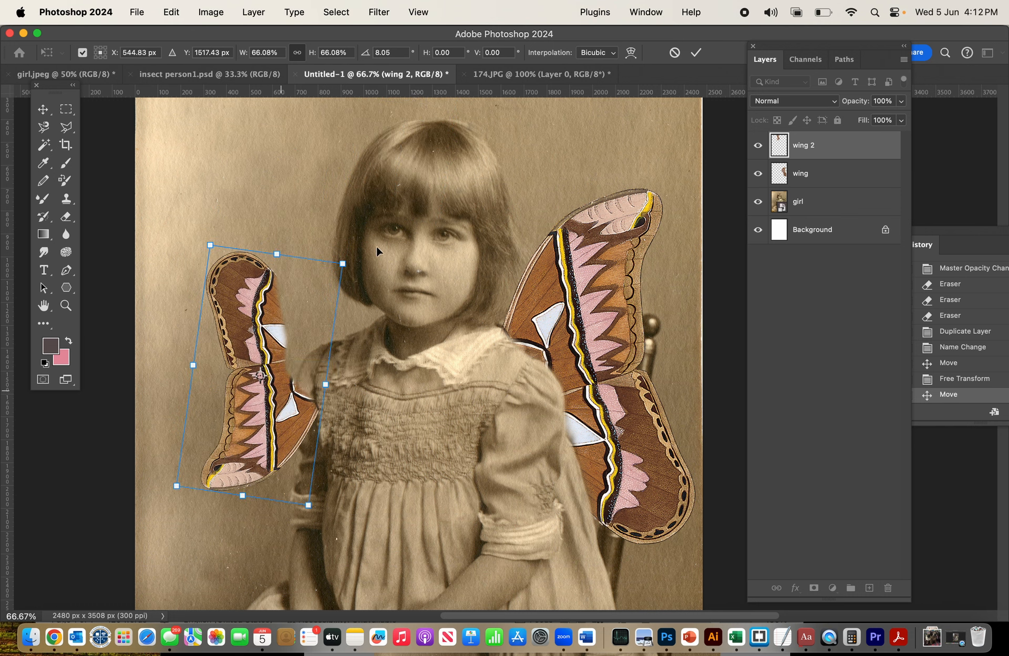
left_click_drag(354, 256, 448, 267)
left_click_drag(256, 361, 284, 360)
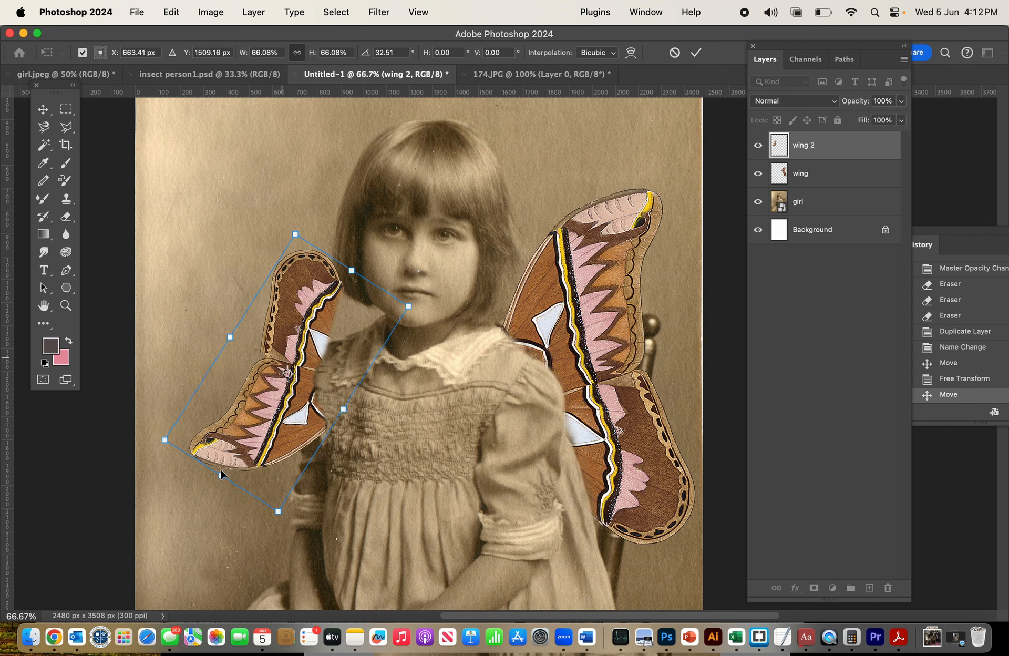
Try wing 2 at other flips and sizes, ending at about 82% and 40° rotation, and delete the layer
left_click_drag(221, 476, 519, 112)
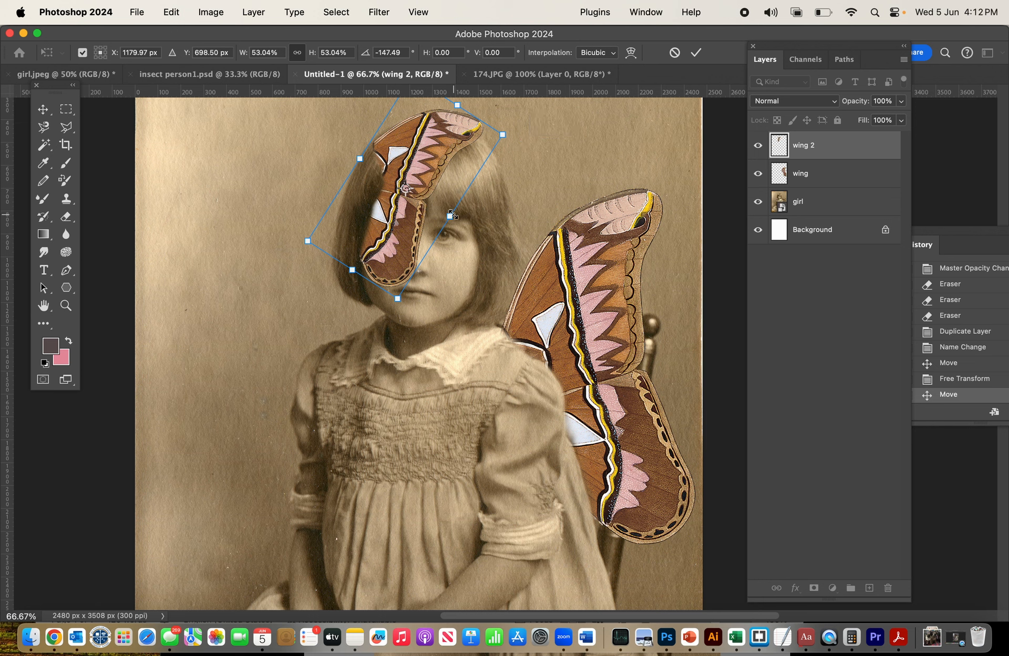
left_click_drag(377, 216, 292, 382)
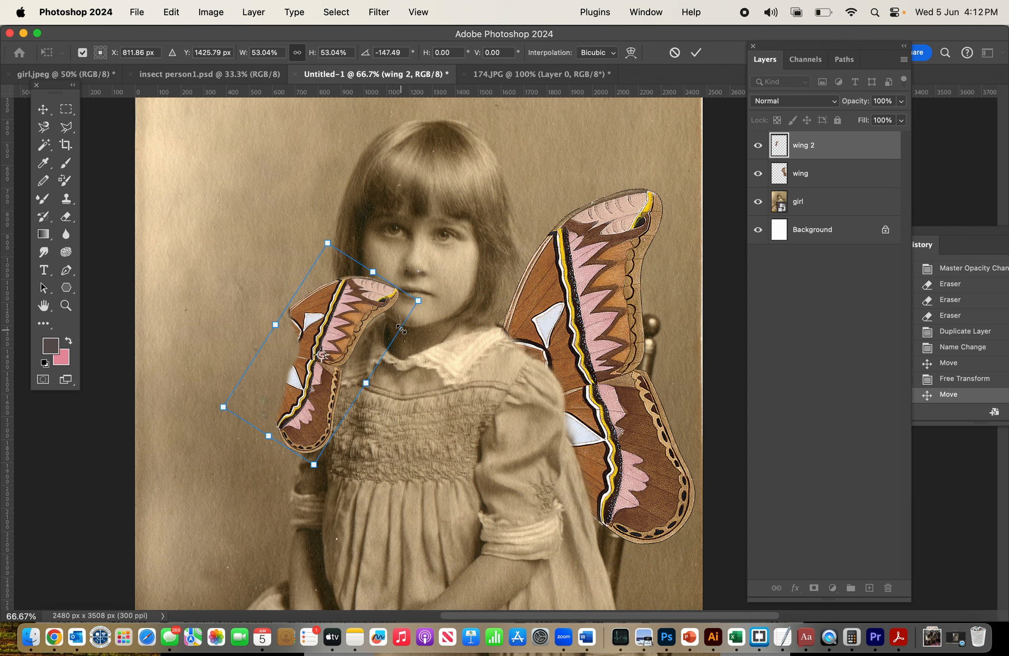
left_click_drag(418, 302, 266, 347)
left_click_drag(258, 430, 549, 187)
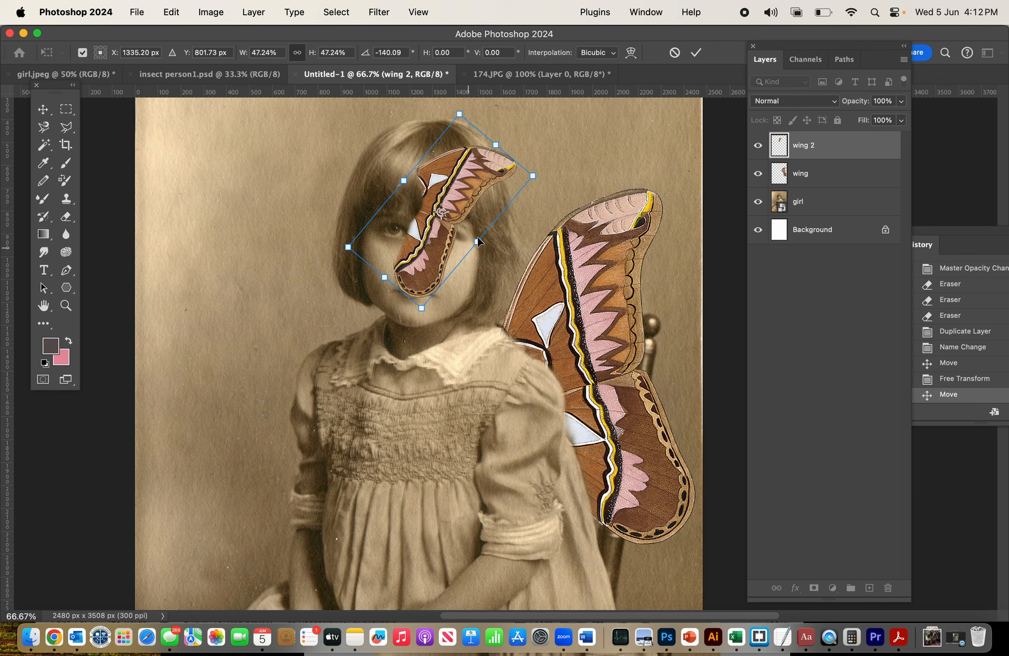
left_click_drag(478, 241, 236, 428)
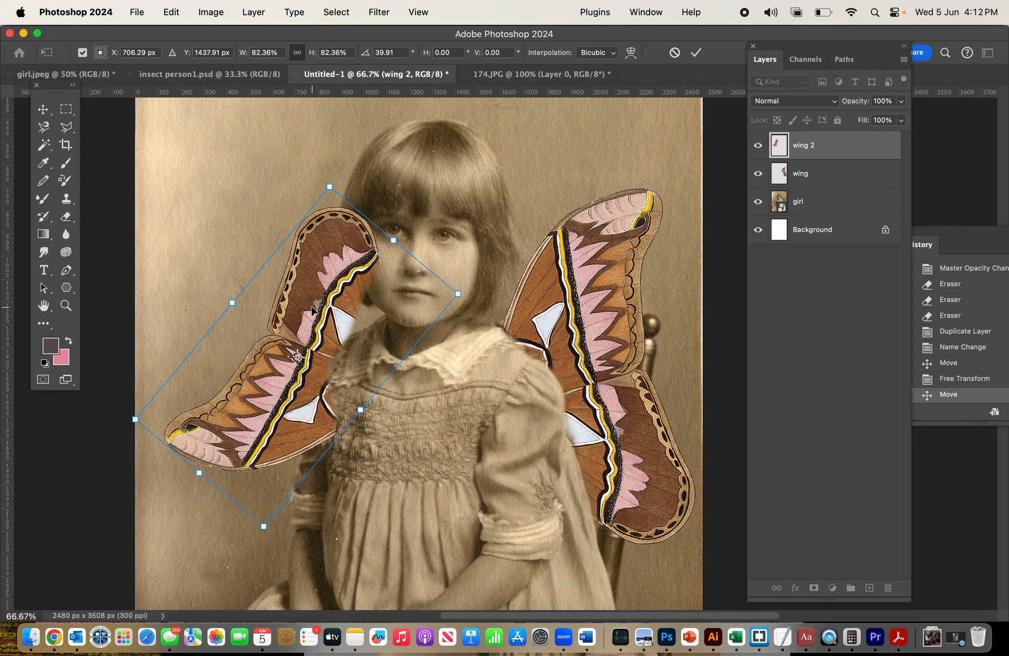
left_click(44, 110)
key("Delete")
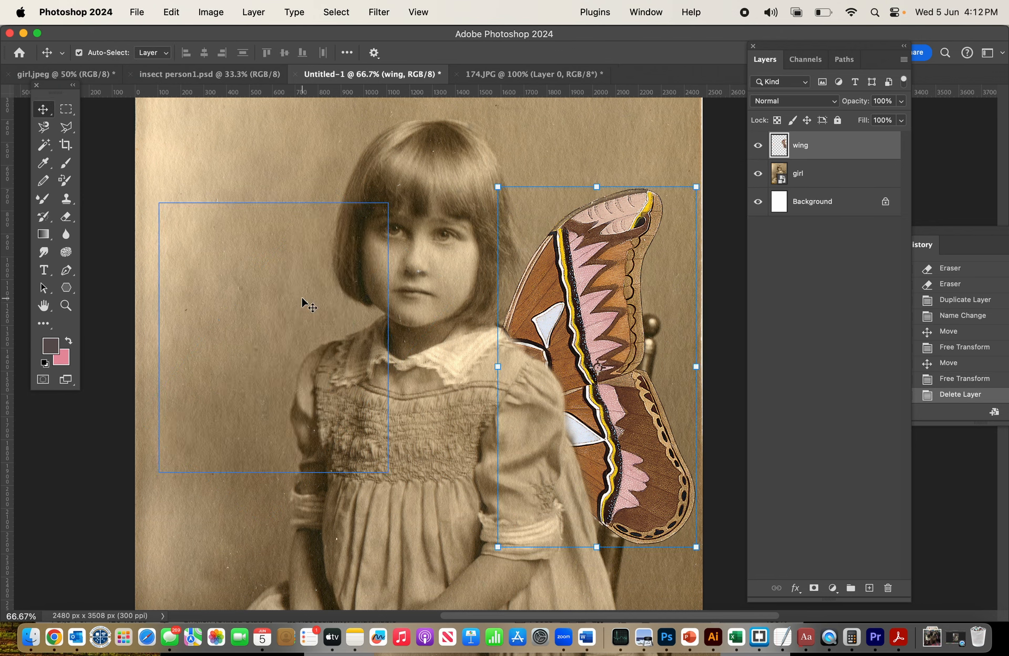
In the 174.JPG document, outline the remaining moth wing with the Polygonal Lasso, following the edge of the moth's body
left_click(548, 77)
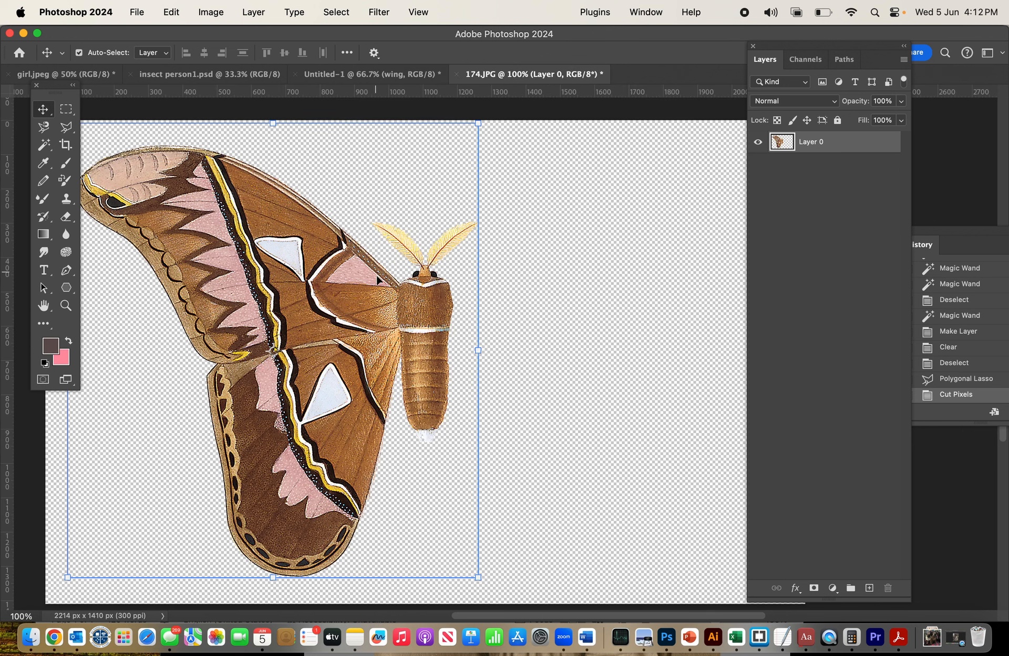
left_click(65, 131)
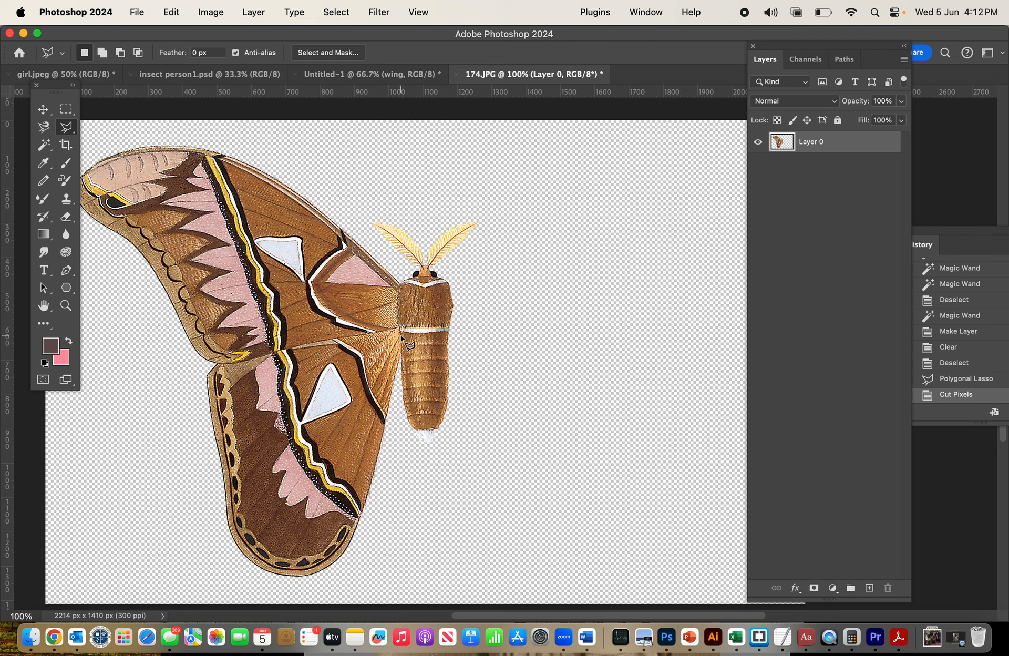
left_click(400, 361)
left_click(398, 479)
left_click(355, 569)
left_click(322, 585)
left_click(205, 570)
left_click(196, 439)
left_click(138, 269)
left_click(96, 149)
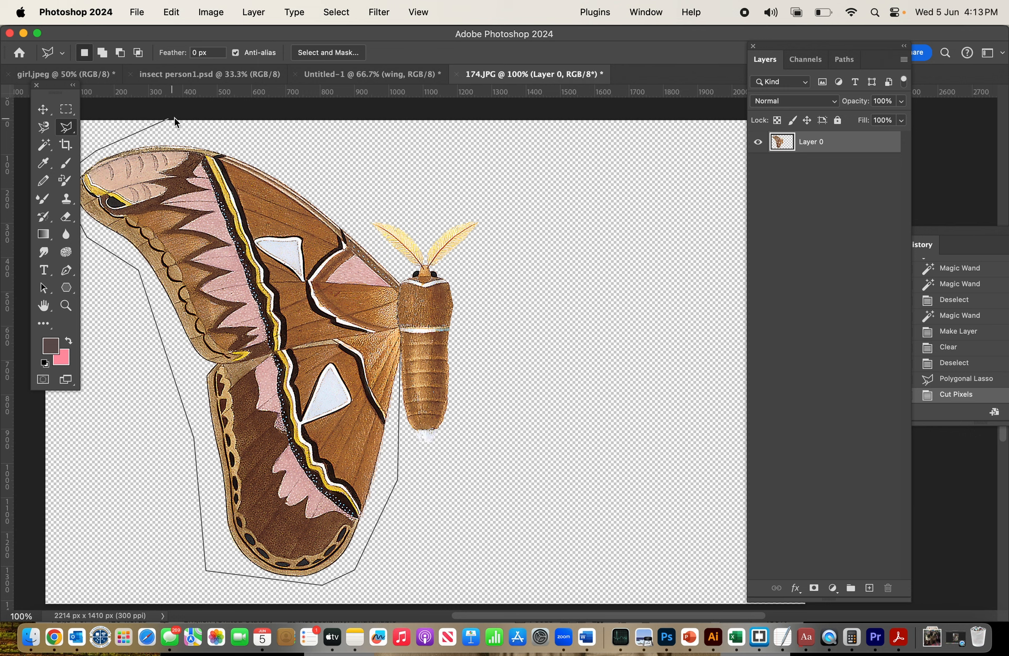
left_click(174, 119)
left_click(264, 140)
left_click(360, 213)
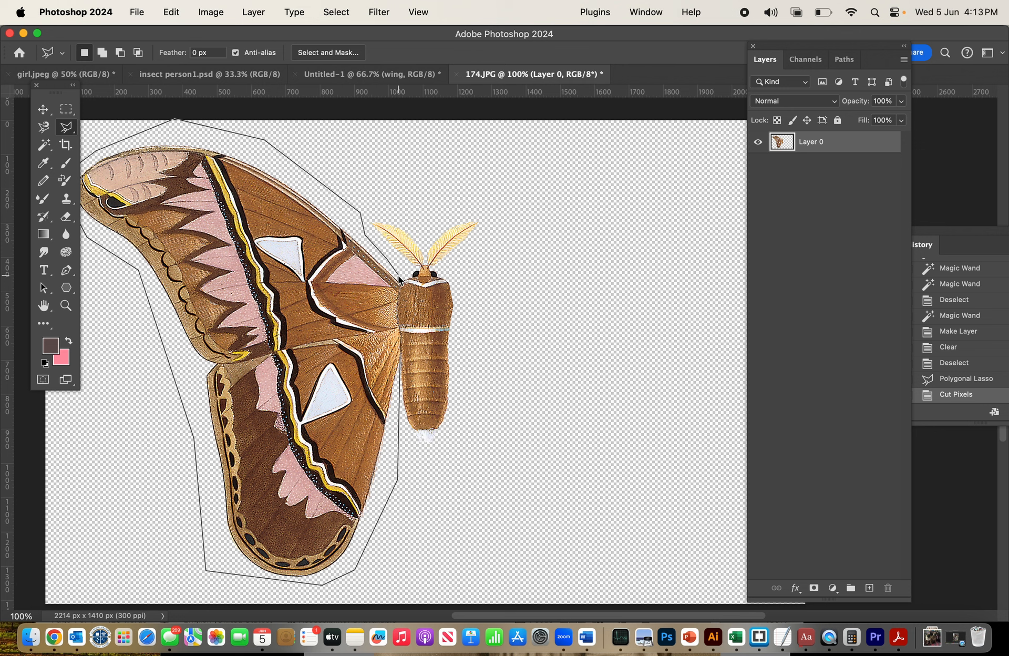
double_click(401, 333)
Drop the wing selection and restore it from the Polygonal Lasso state in the document history
key("super+d")
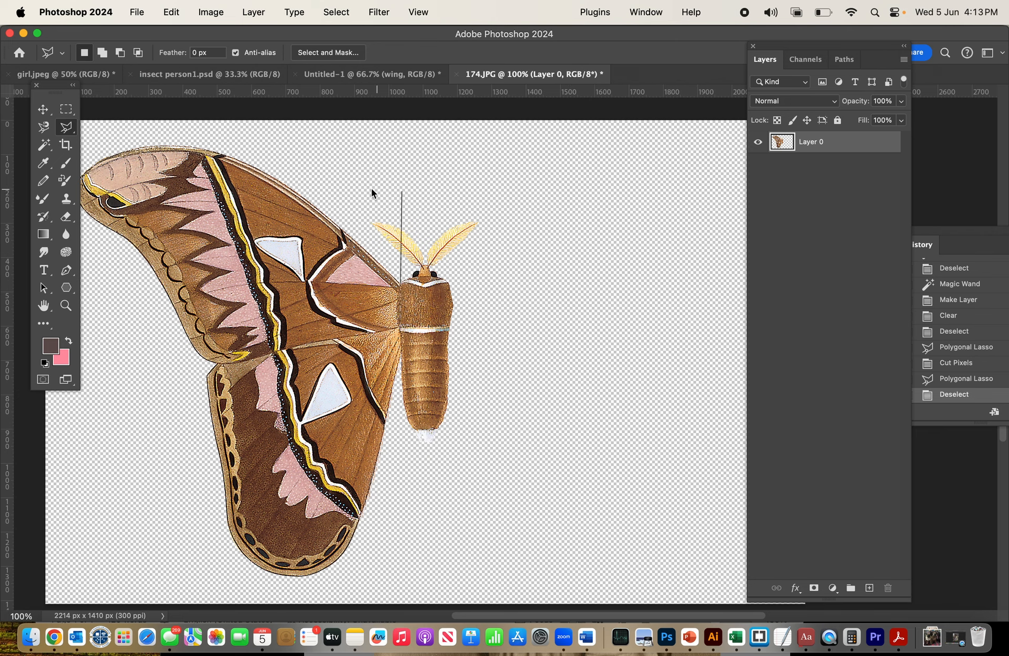
key("Escape")
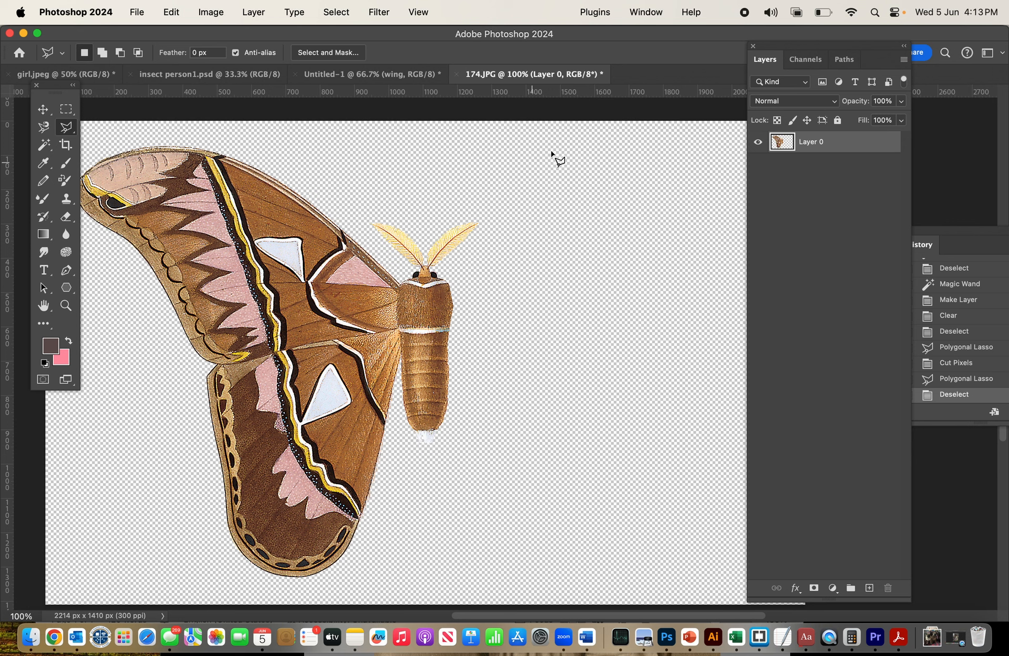
left_click_drag(957, 232, 919, 210)
left_click(937, 360)
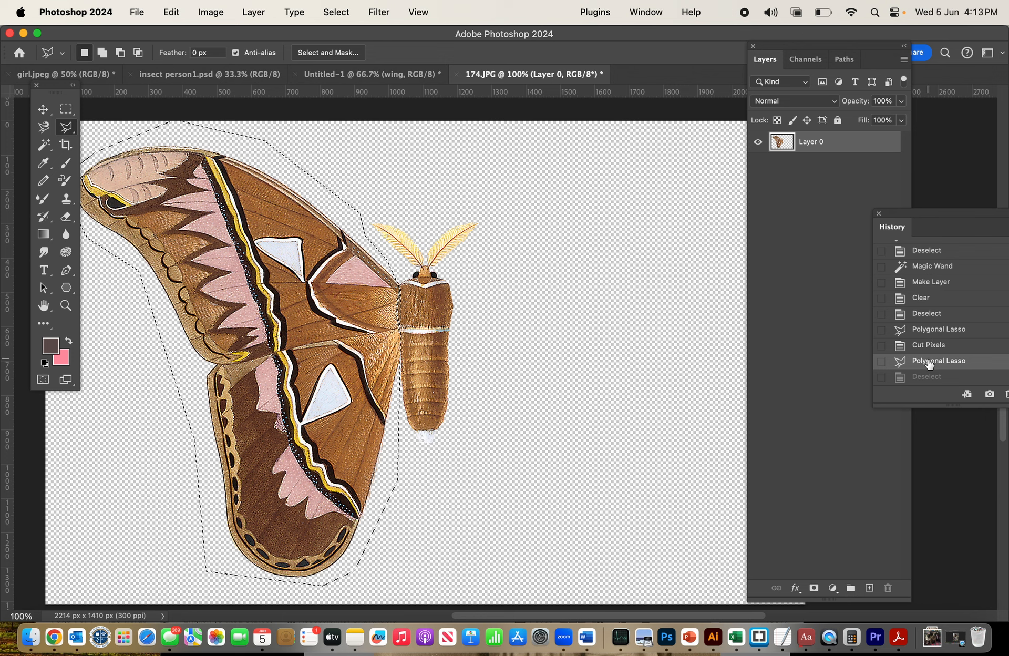
Cut the selected wing from 174.JPG and paste it into the Untitled-1 portrait document
left_click(173, 13)
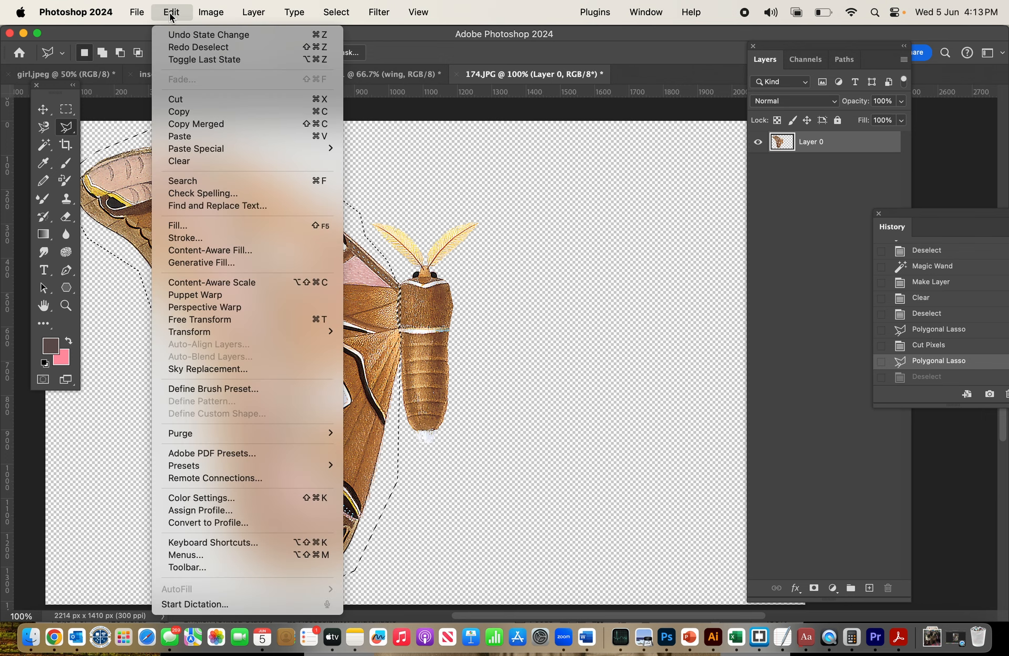
left_click(177, 99)
left_click(361, 74)
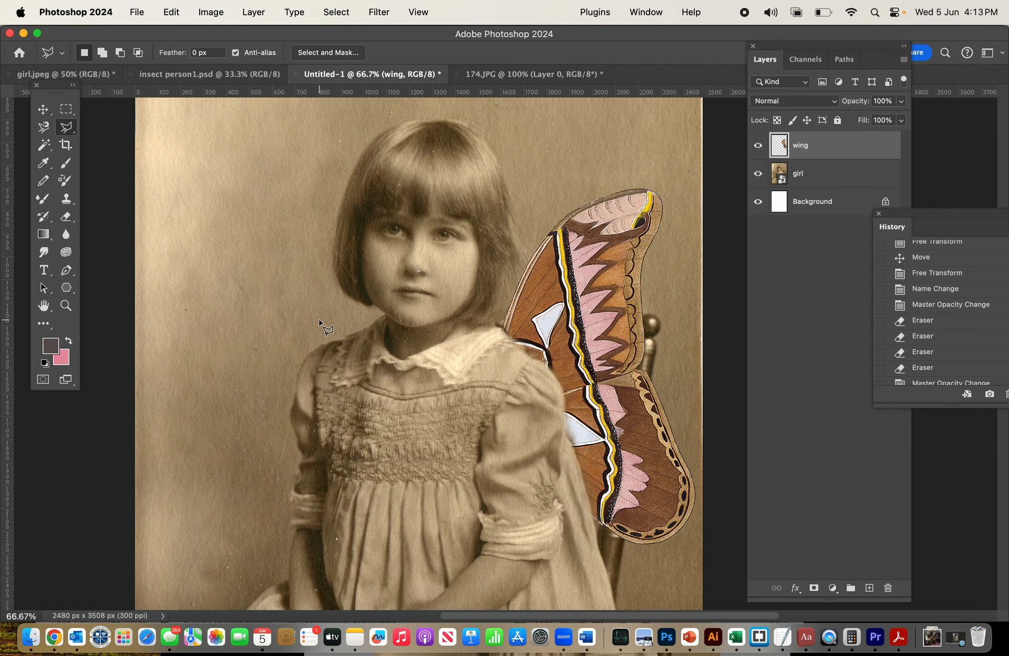
key("super+v")
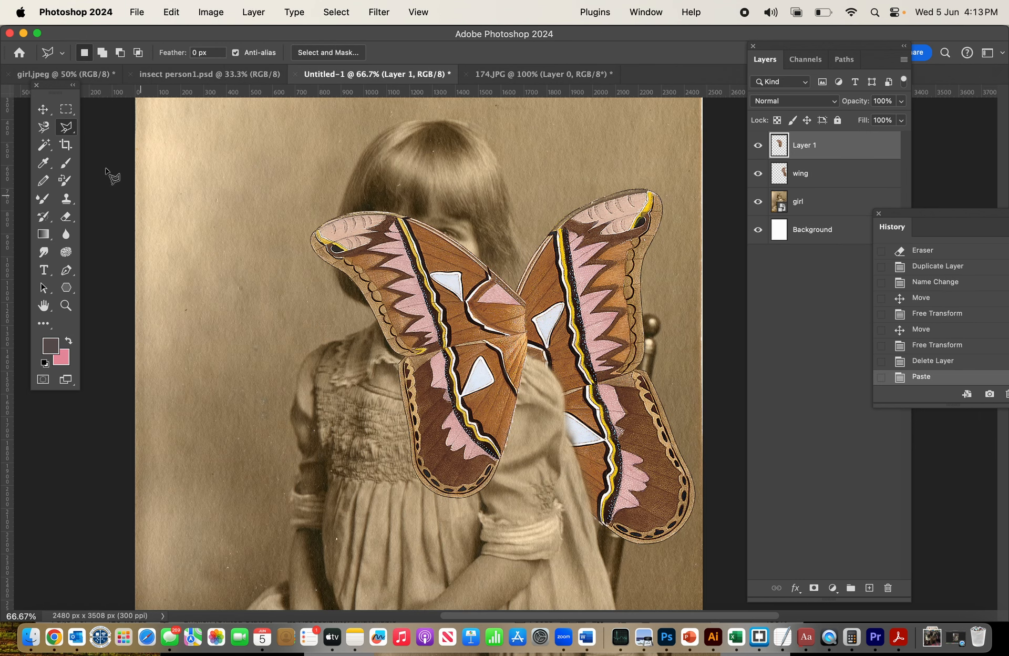
Move the pasted wing to the girl's bare side and rotate it about 26° so its base meets her shoulder
left_click(43, 109)
left_click_drag(410, 310, 240, 339)
left_click_drag(358, 231, 418, 295)
left_click_drag(310, 364, 310, 333)
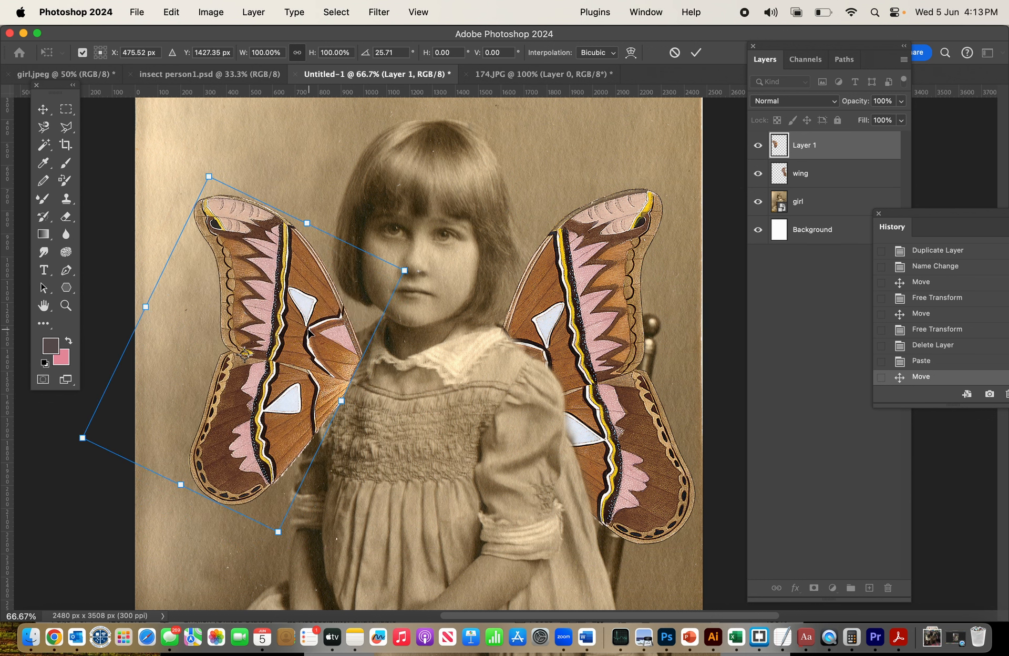
Apply the wing's transform, rename its layer "wing2" and leave no layer selected
double_click(801, 144)
type("wing2")
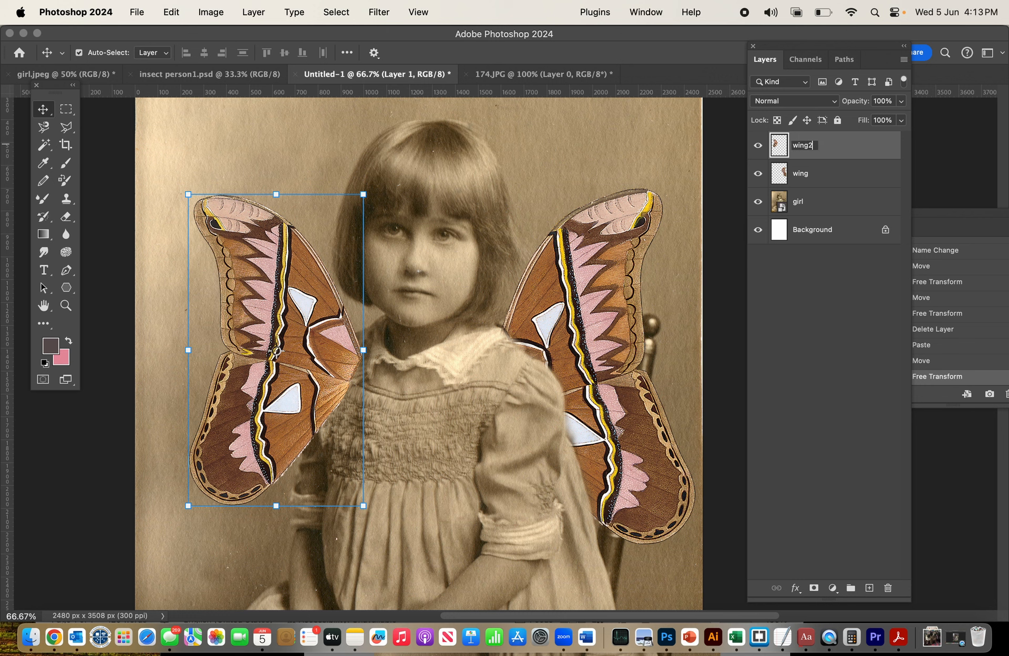
left_click(801, 306)
left_click(519, 138)
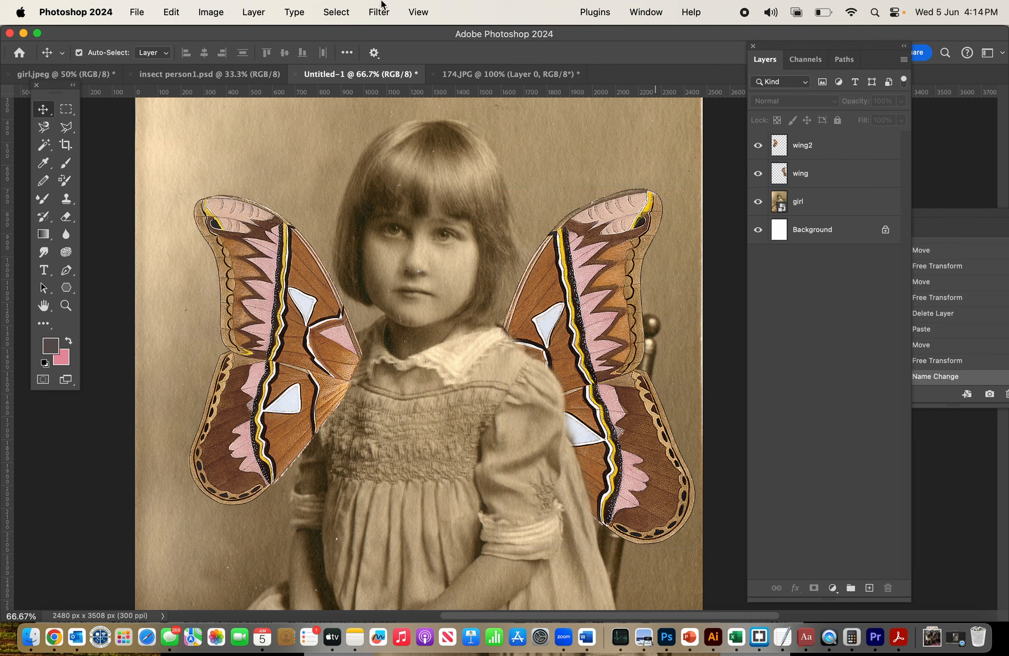
left_click(575, 270)
Open RAILWAY.jpeg from the MACHINES folder
left_click(137, 13)
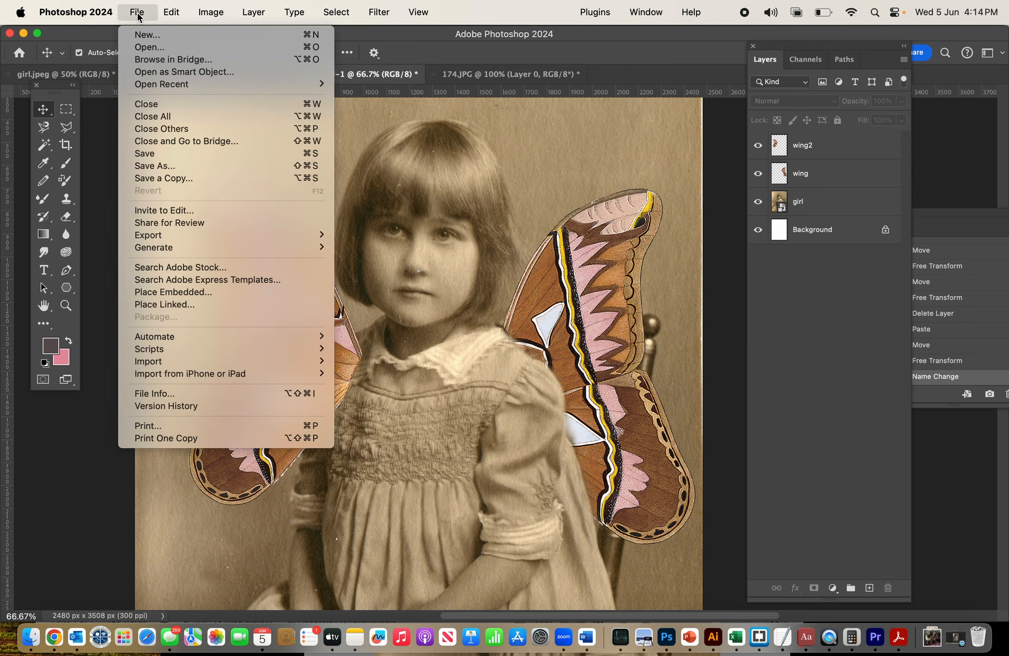
left_click(147, 47)
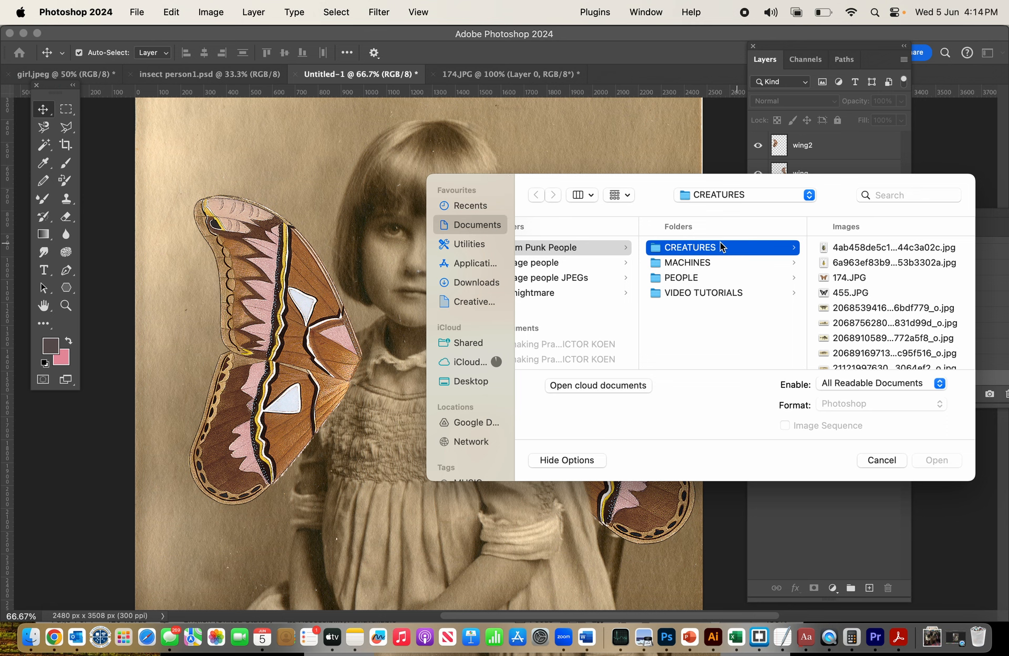
left_click(683, 265)
left_click(850, 278)
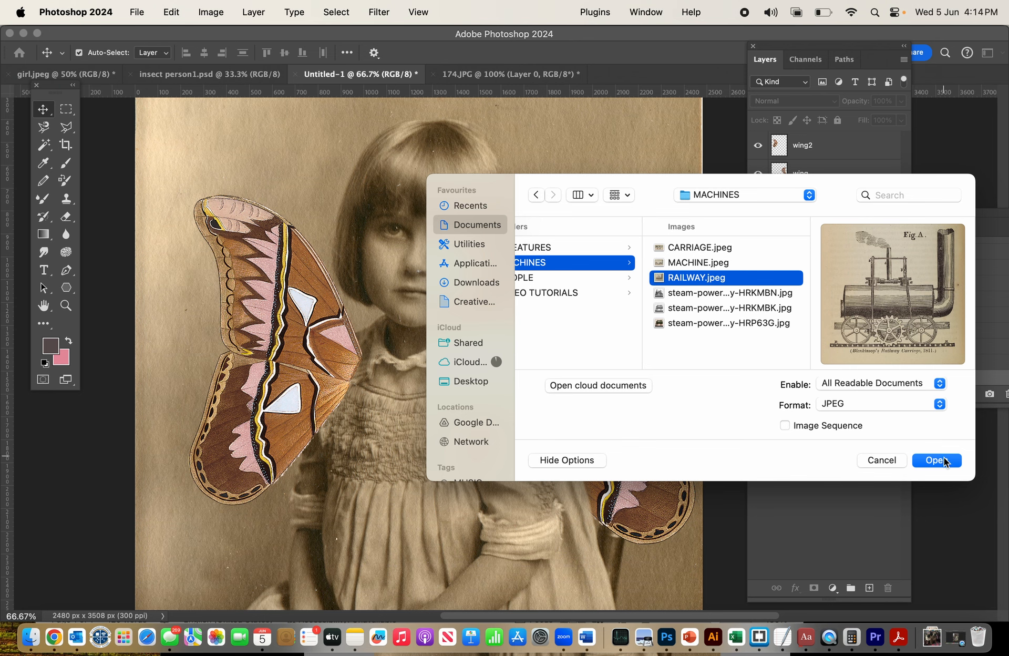
left_click(942, 462)
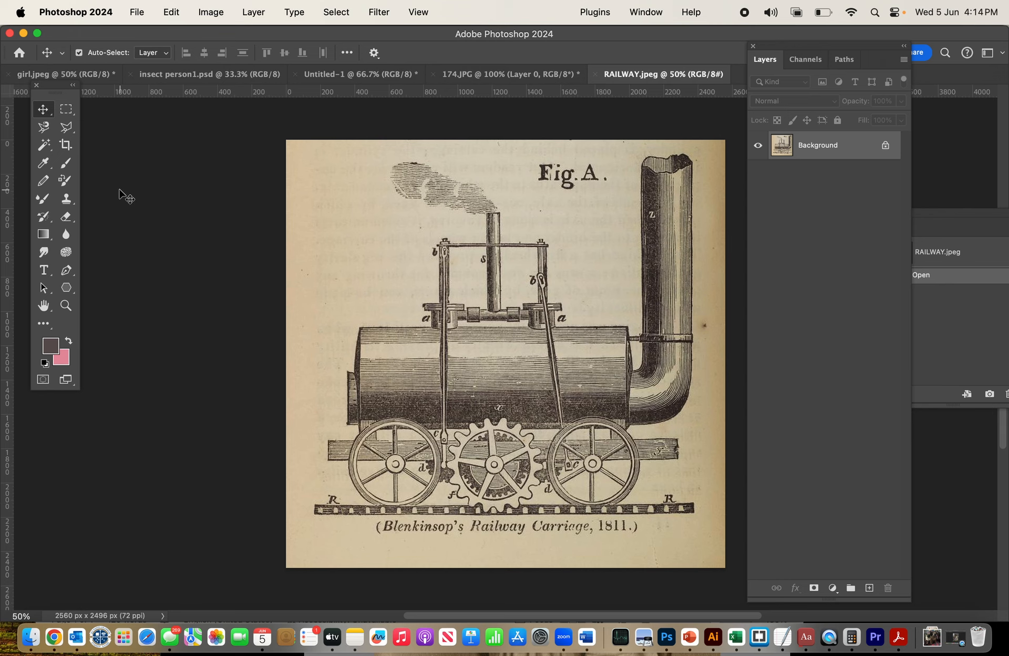
Select the central toothed cogwheel under the engine by tracing its outline with the Magnetic Lasso
left_click(44, 128)
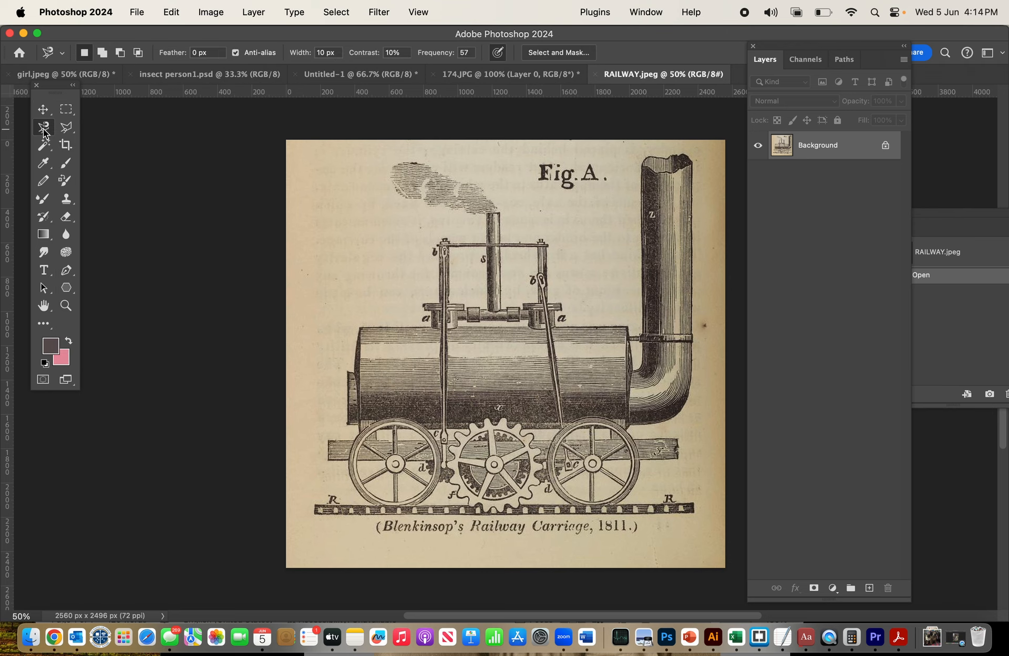
left_click(455, 435)
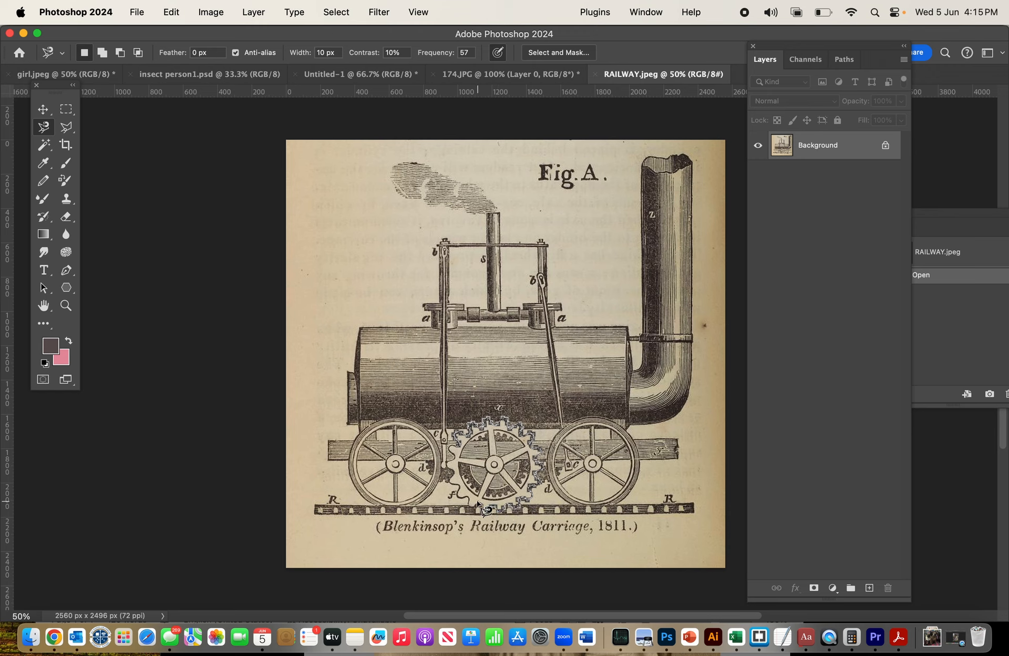
left_click(456, 446)
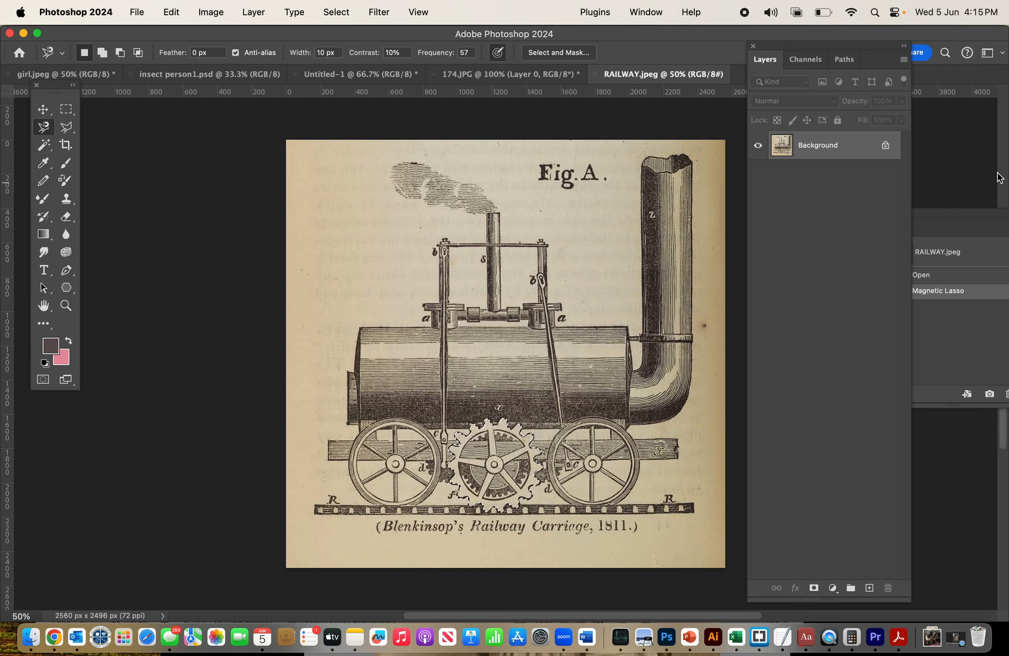
Unlock the railway image's Background layer and cut the selected cogwheel out of it
left_click(886, 147)
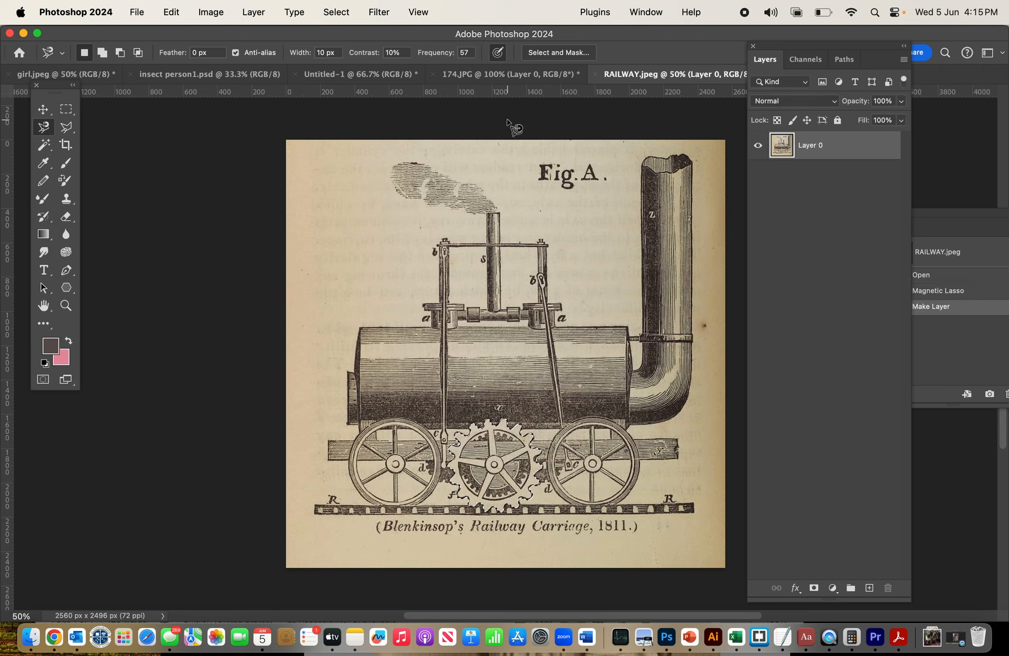
left_click(171, 12)
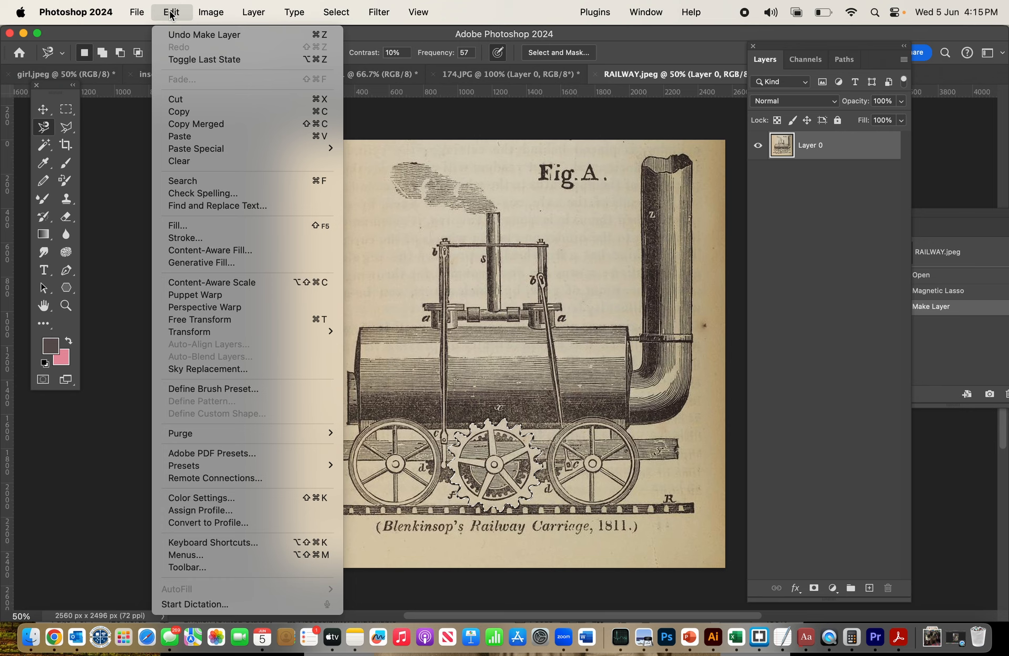
left_click(179, 103)
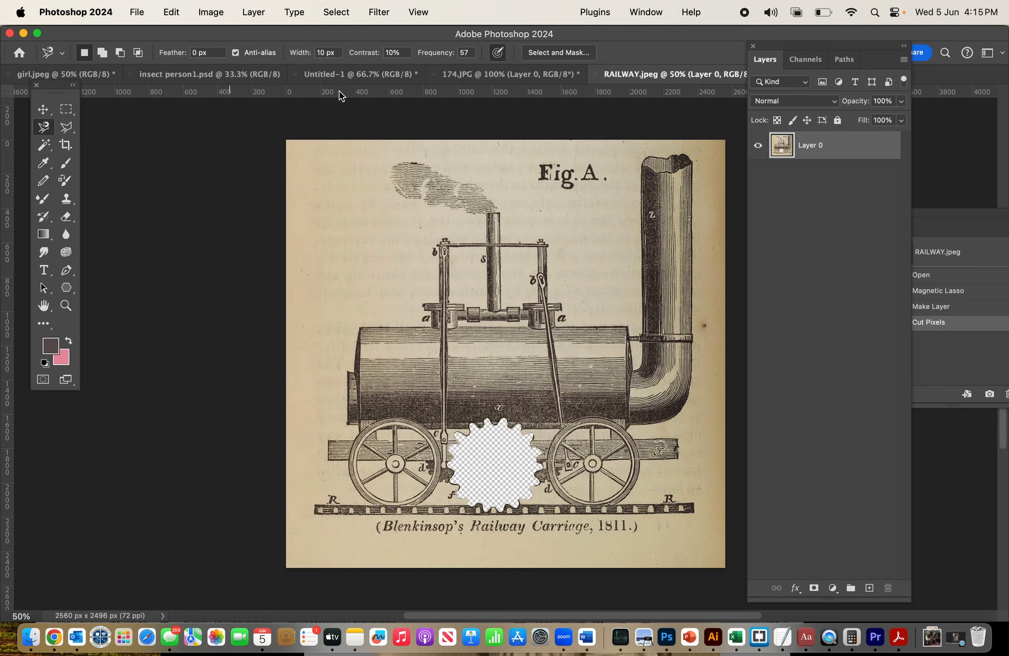
Paste the cut cogwheel into the Untitled-1 collage as a new layer above wing2
left_click(467, 74)
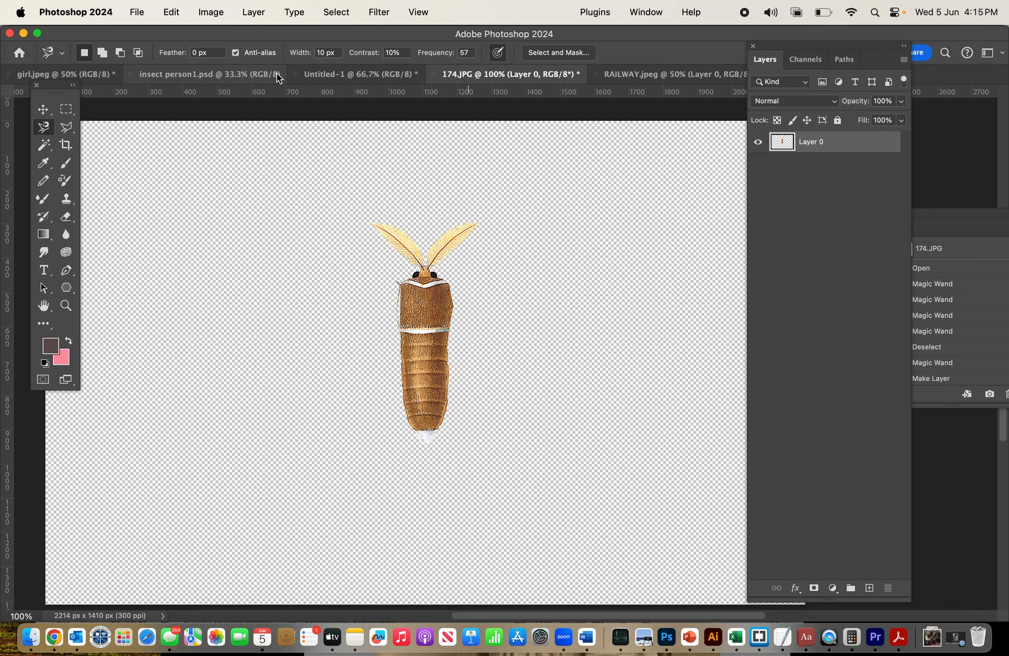
left_click(205, 75)
left_click(321, 76)
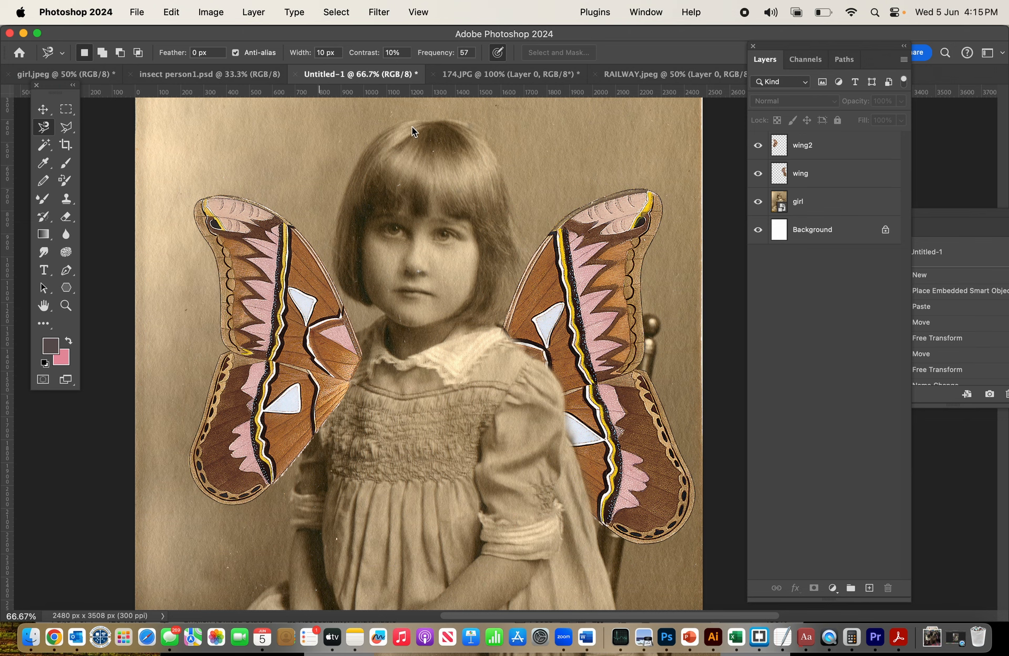
scroll(402, 190, "down", 5)
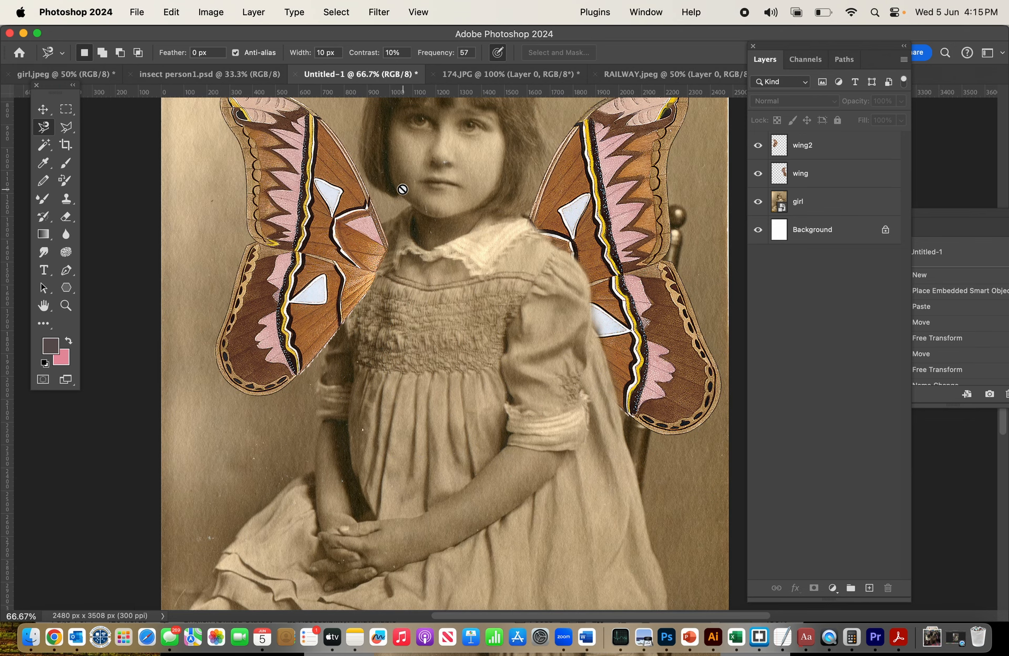
left_click(828, 144)
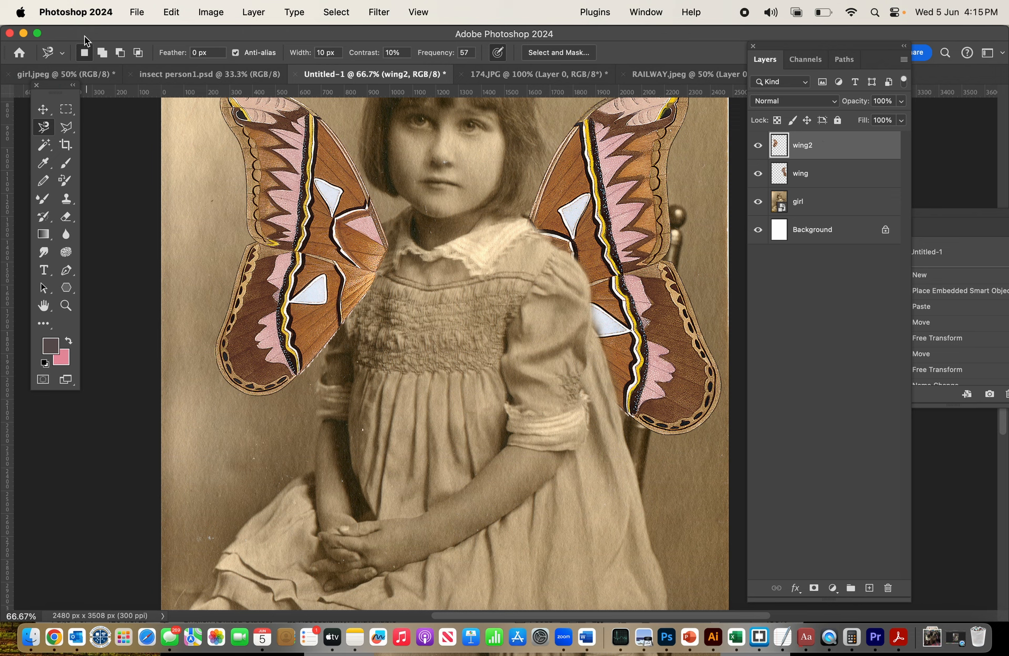
left_click(174, 15)
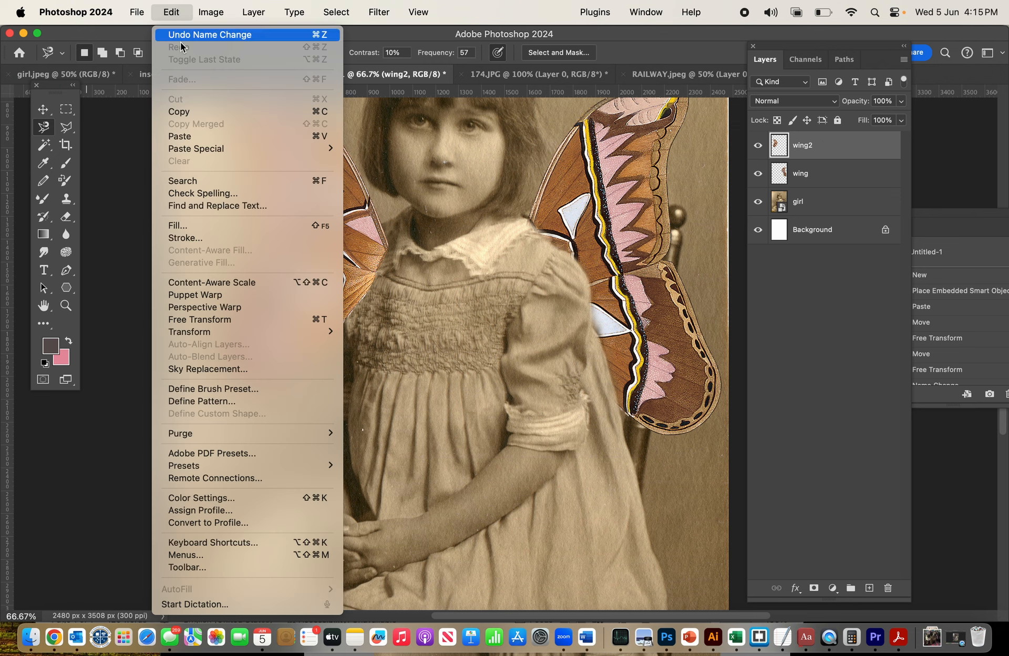
left_click(190, 139)
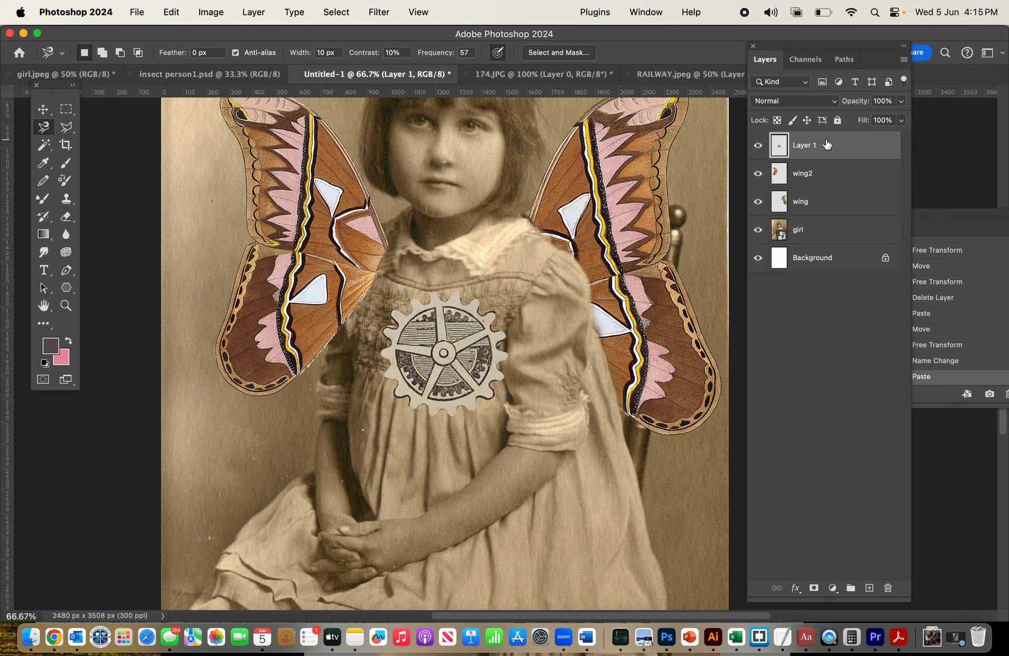
Keep the cogwheel layer on top of the stack and move the cogwheel from the dress onto the lower part of the wing by the chair
left_click_drag(824, 148, 820, 145)
mouse_move(816, 146)
left_mouse_down()
mouse_move(817, 187)
mouse_move(805, 145)
left_mouse_up()
left_click(43, 109)
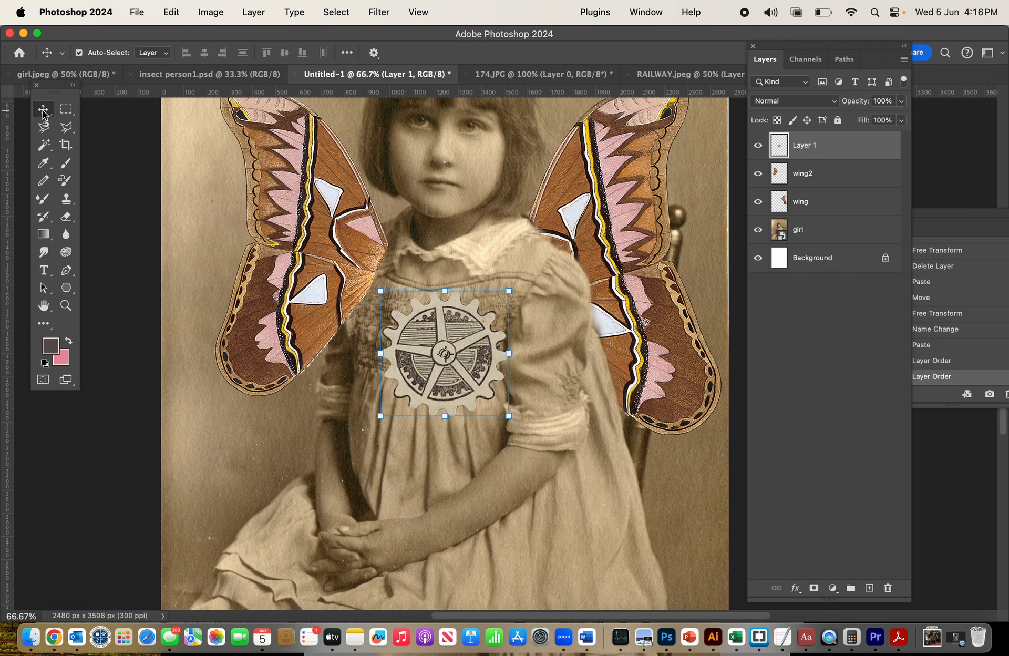
mouse_move(440, 331)
left_mouse_down()
mouse_move(591, 216)
mouse_move(609, 180)
left_mouse_up()
scroll(609, 180, "up", 5)
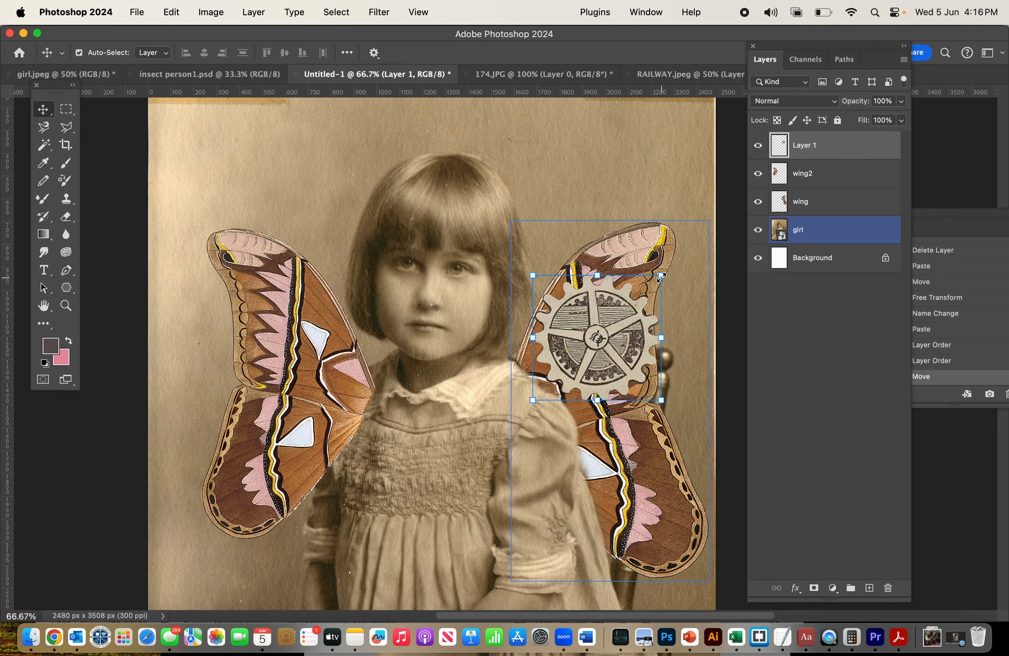
left_click_drag(592, 351, 652, 525)
left_click(616, 395)
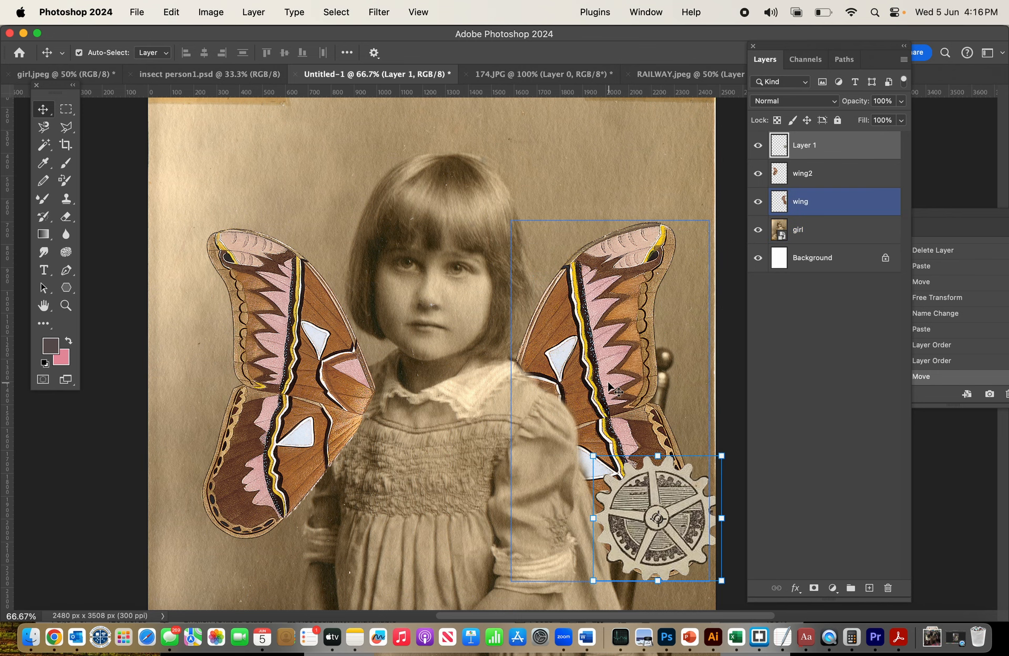
scroll(617, 391, "up", 3)
scroll(617, 392, "left", 2)
scroll(609, 386, "down", 10)
scroll(610, 386, "right", 1)
left_click(608, 388)
scroll(608, 387, "up", 4)
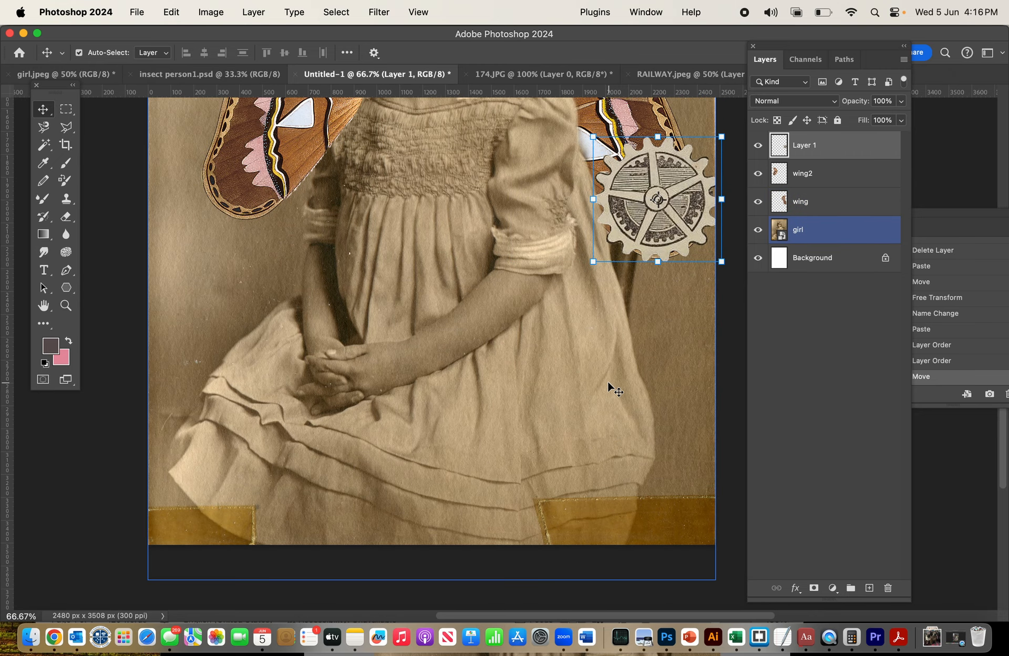